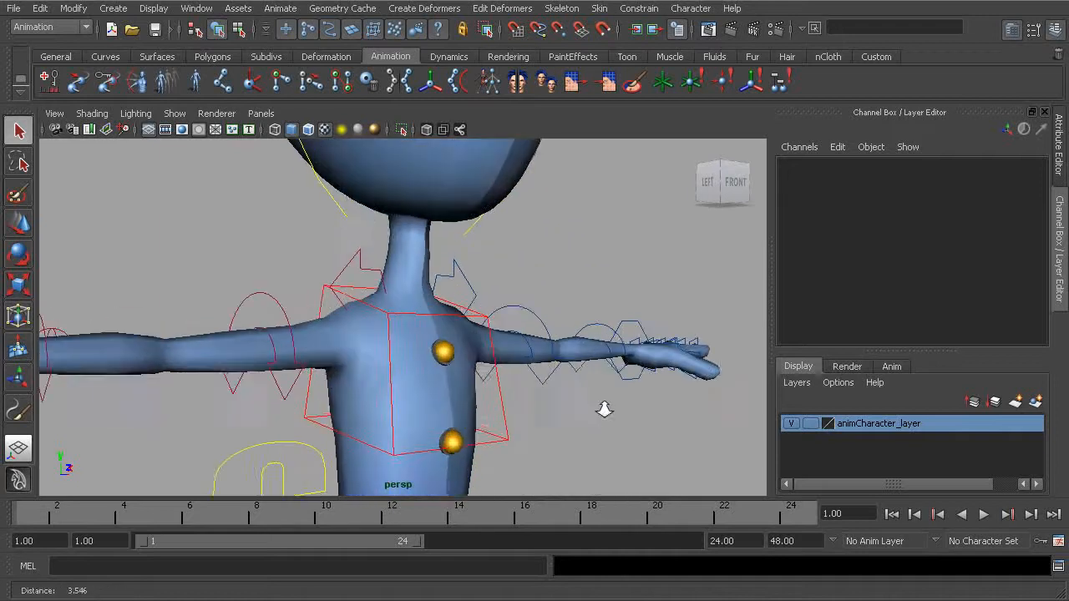
Step: Select the character's body mesh and examine the chest and the three shirt buttons from several angles
left_click_drag(398, 321, 408, 306, "alt")
right_click_drag(408, 306, 523, 354, "alt")
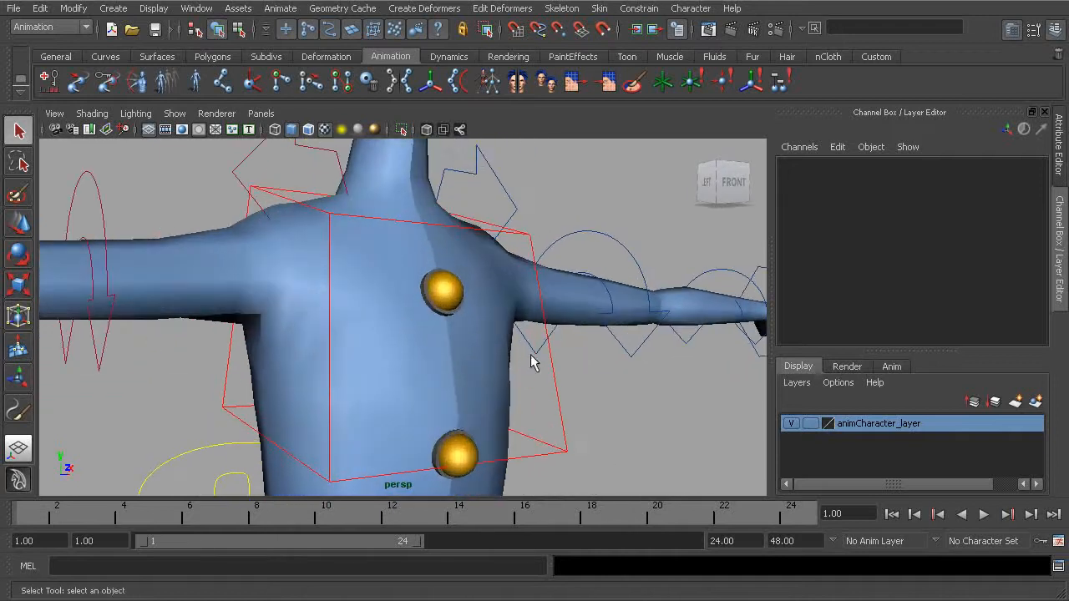
left_click(426, 217)
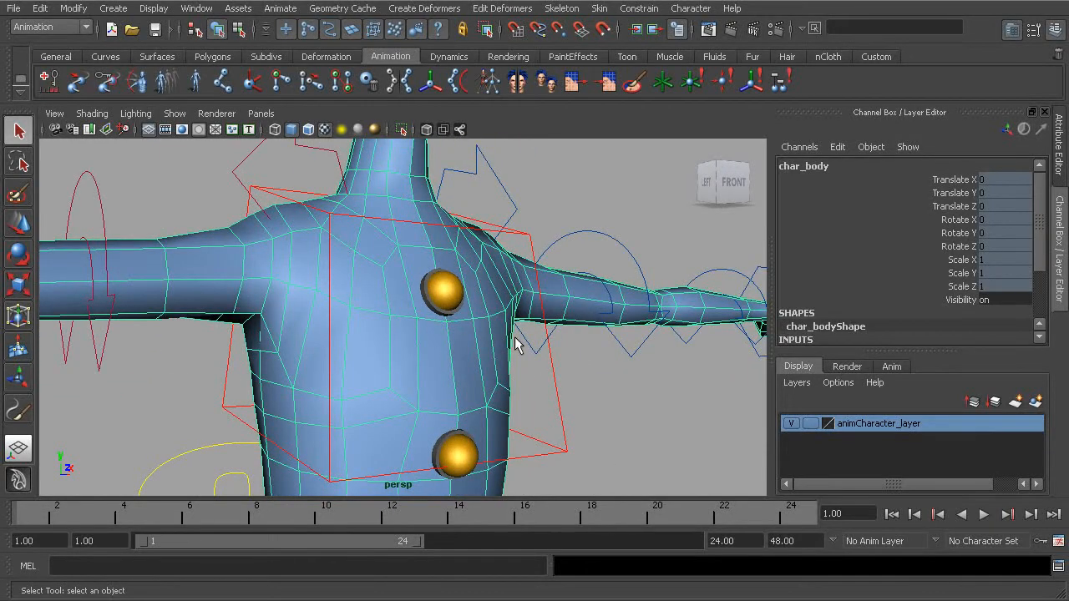
middle_click_drag(445, 333, 406, 363, "alt")
left_click_drag(406, 363, 351, 373, "alt")
right_click_drag(409, 386, 373, 391, "alt")
middle_click_drag(373, 391, 370, 310, "alt")
right_click_drag(376, 314, 358, 321, "alt")
left_click_drag(359, 322, 386, 264, "alt")
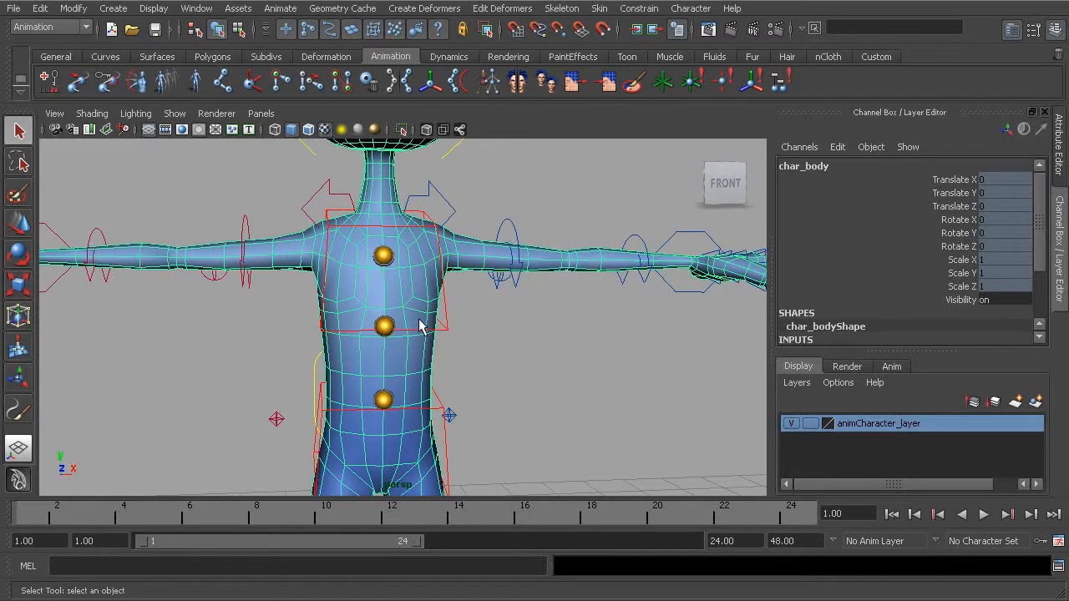
Step: Rotate the chest control to test whether the buttons follow the body deformation, and undo the rotation
left_click(445, 327)
left_click_drag(444, 329, 370, 353, "alt")
right_click_drag(370, 354, 456, 368, "alt")
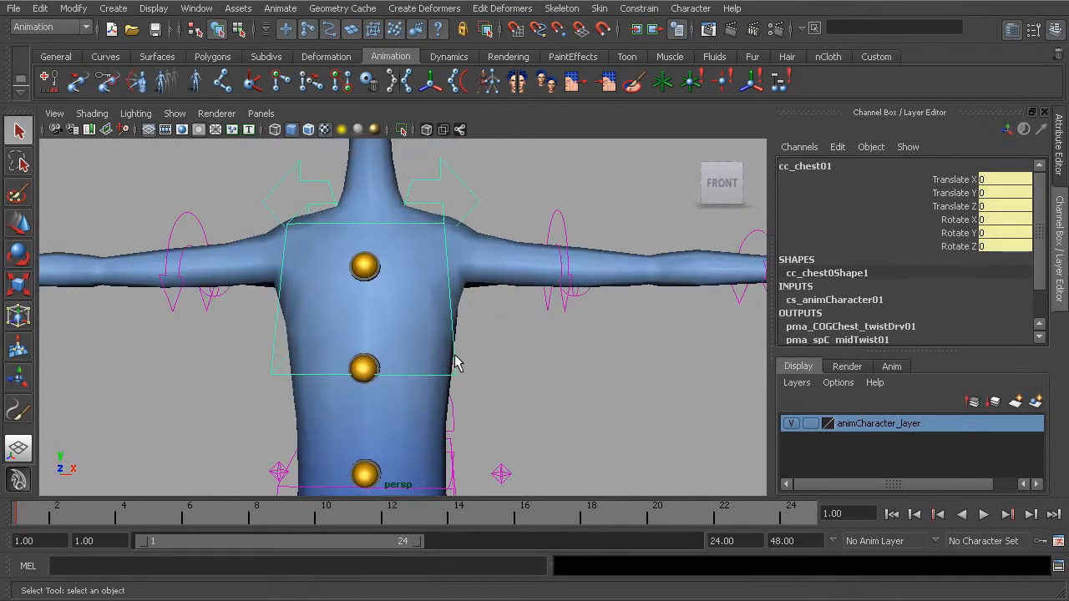
key("e")
left_click_drag(428, 280, 415, 357)
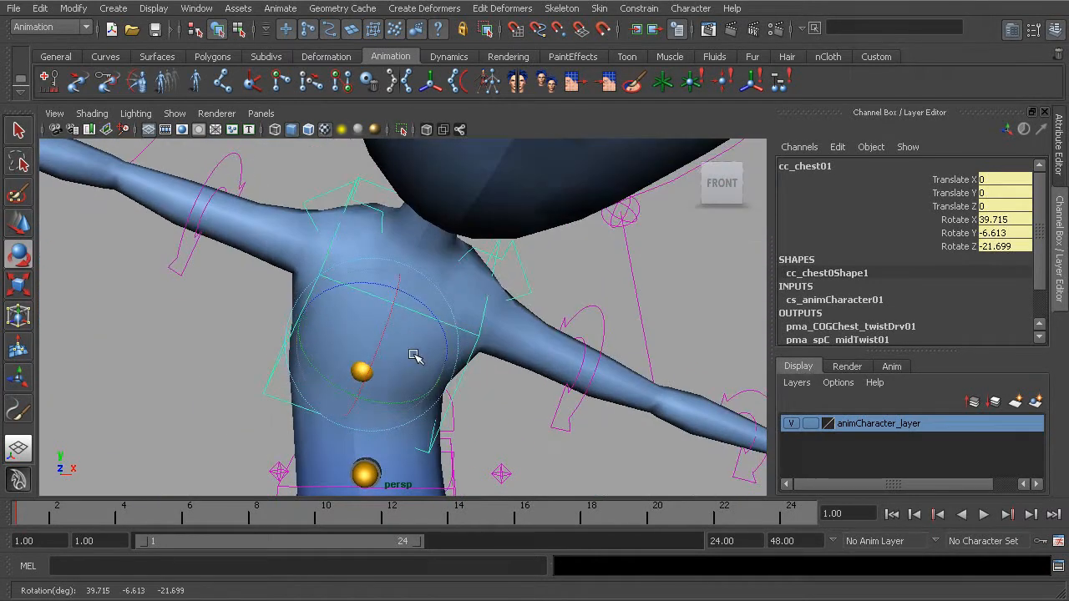
key("ctrl+z")
key("ctrl+z")
key("ctrl+z")
key("ctrl+z")
key("ctrl+z")
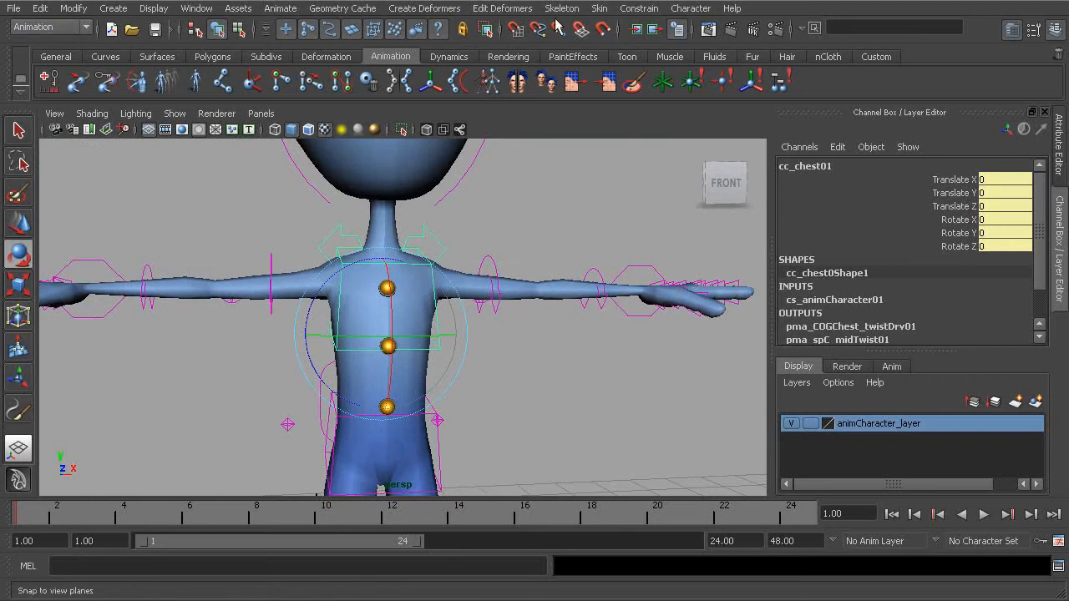
Step: Open the Point On Poly constraint options and place the window clear of the character's torso
left_click(637, 10)
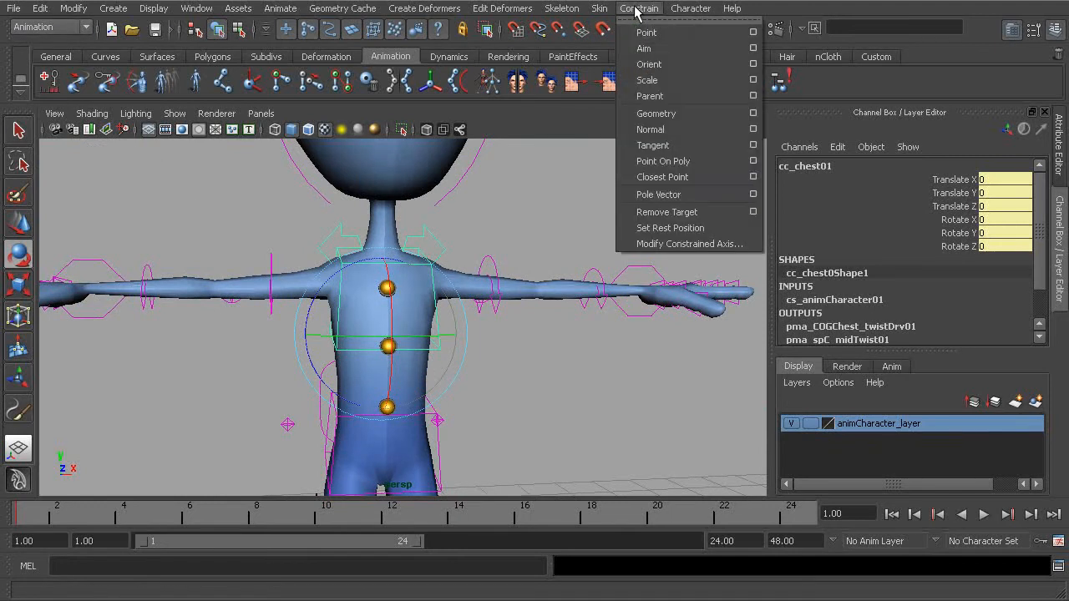
left_click(749, 162)
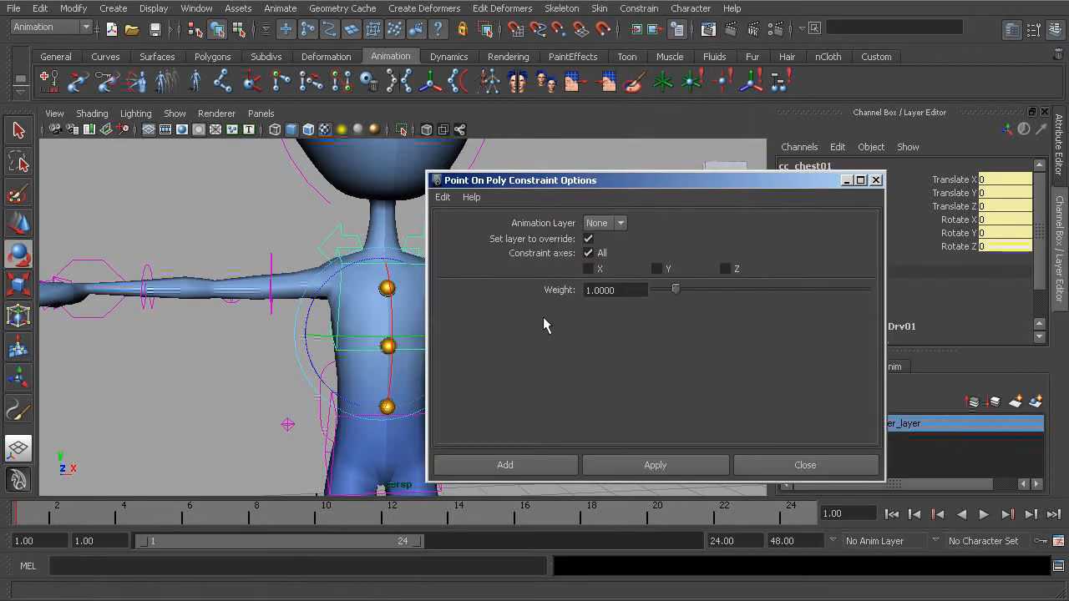
left_click_drag(605, 180, 717, 133)
left_click_drag(376, 276, 539, 301, "alt")
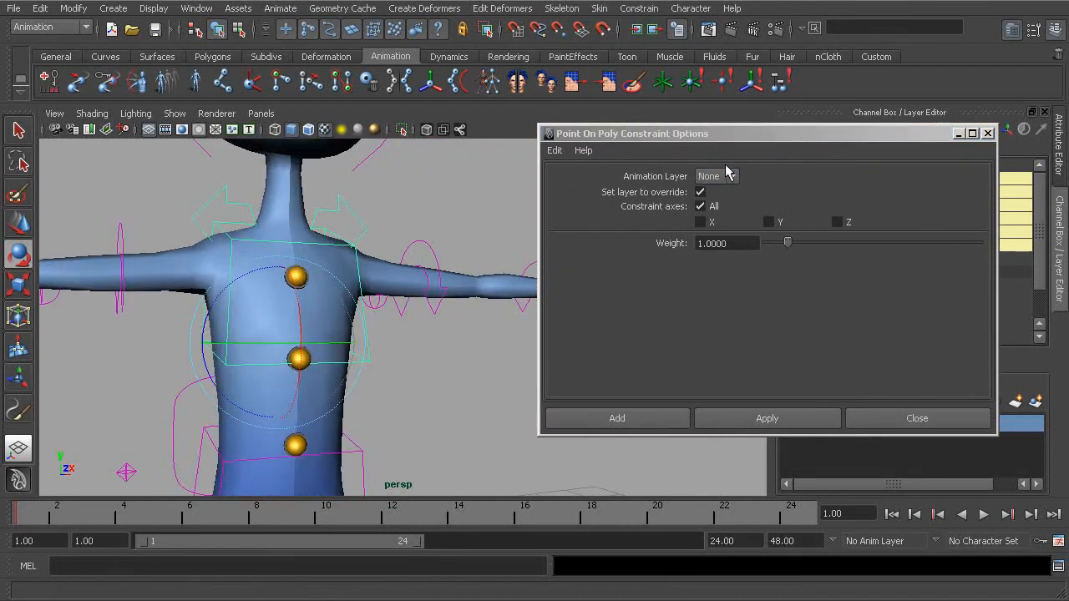
left_click_drag(742, 140, 660, 148)
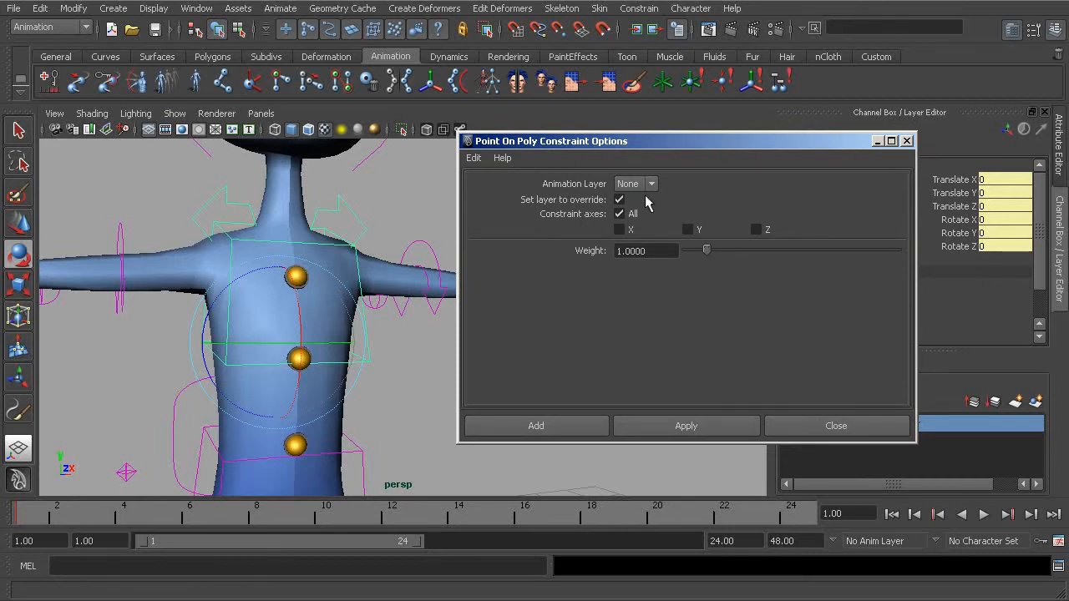
left_click_drag(662, 147, 652, 167)
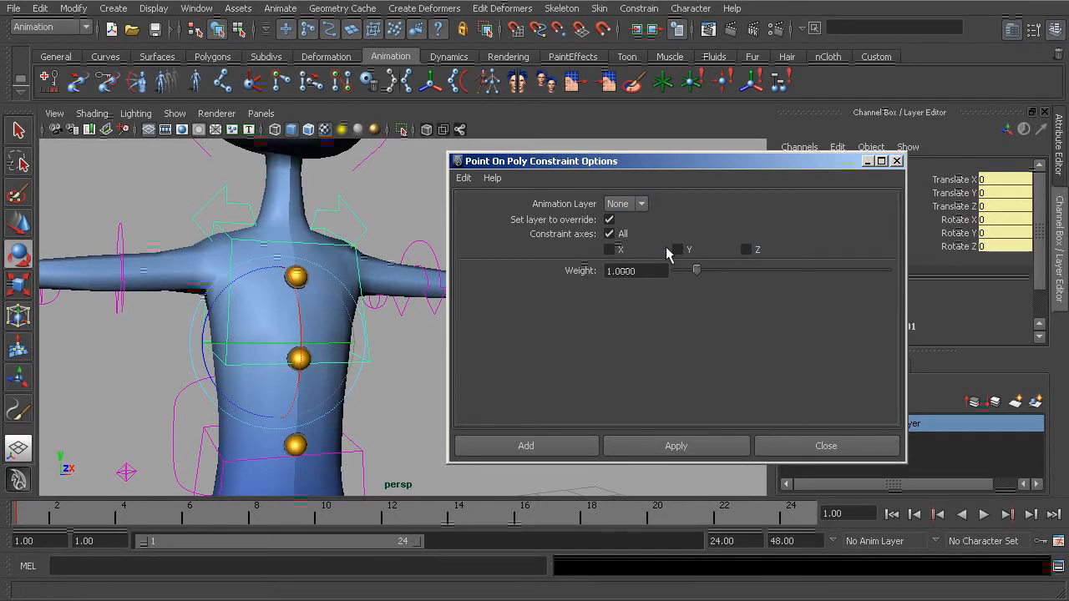
Step: Switch the body mesh to vertex selection in the area around the top chest button
middle_click_drag(257, 299, 289, 290, "alt")
right_click_drag(289, 290, 362, 294, "alt")
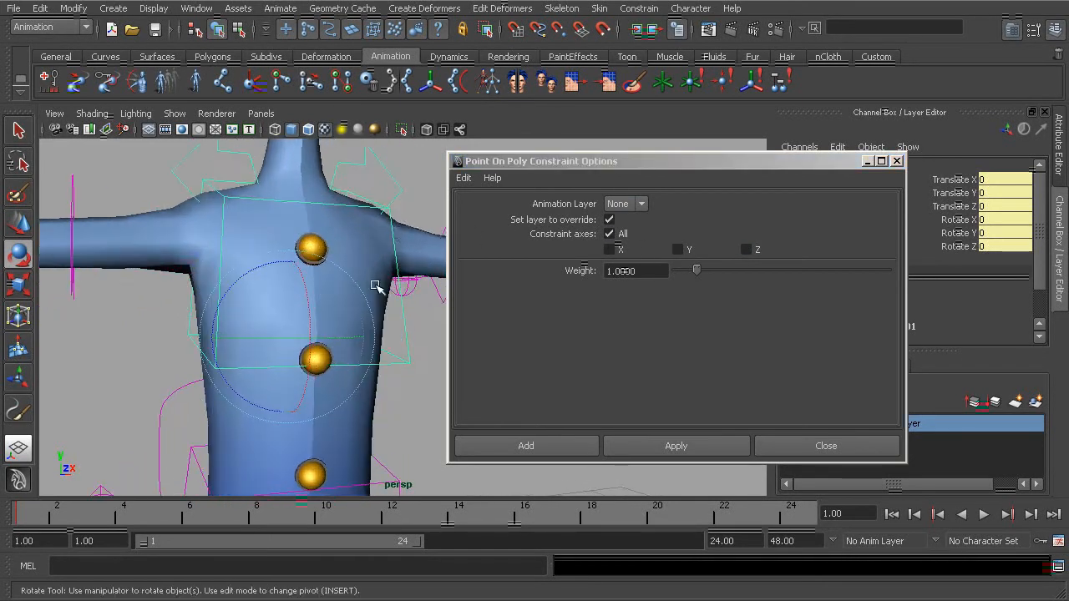
middle_click_drag(303, 230, 325, 281, "alt")
left_click_drag(325, 282, 285, 282, "alt")
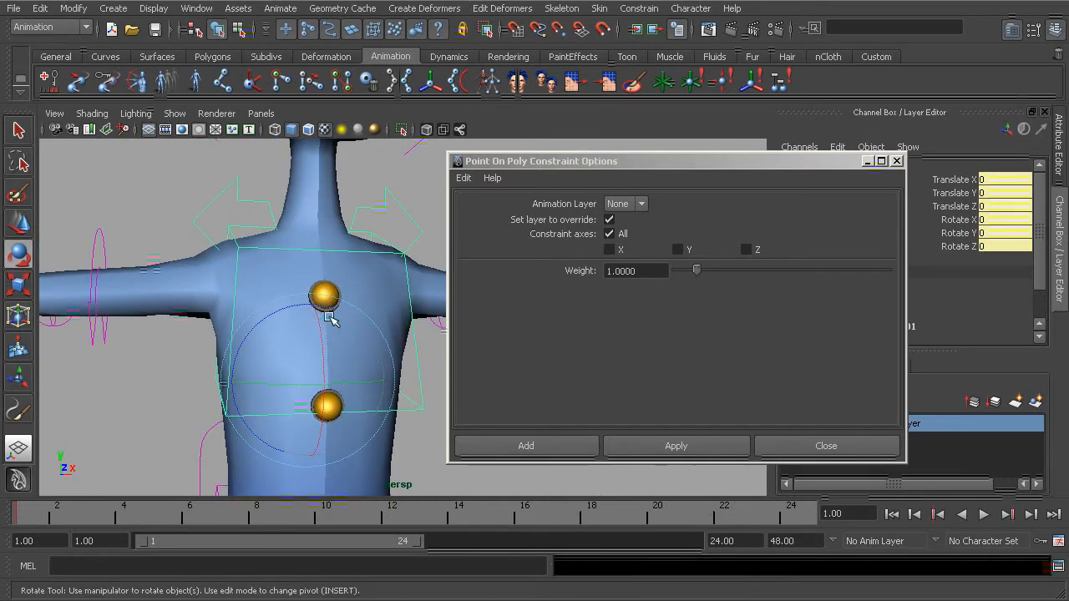
middle_click_drag(329, 317, 343, 316, "alt")
right_click_drag(329, 318, 384, 310, "alt")
middle_click_drag(384, 310, 299, 312, "alt")
right_click_drag(299, 313, 319, 301, "alt")
left_click(362, 339)
left_click_drag(363, 339, 263, 335, "alt")
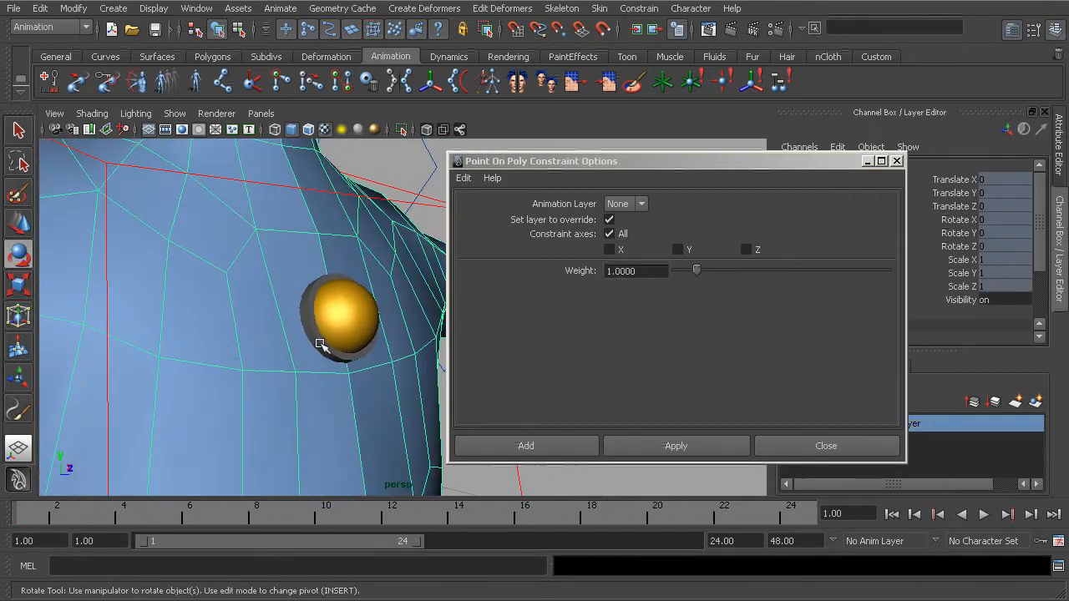
right_click_drag(399, 359, 353, 359)
middle_click_drag(354, 358, 318, 338, "alt")
left_click_drag(318, 339, 317, 329, "alt")
key("e")
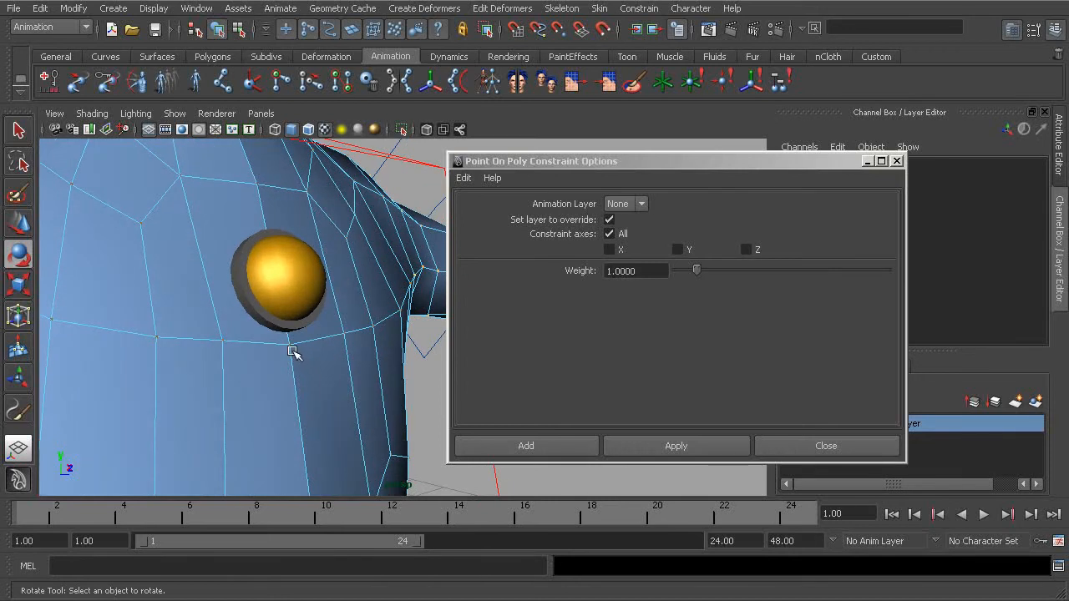
Step: Constrain the top button to the body vertex directly below it with a Point On Poly constraint on all axes, weight 1
left_click(290, 346)
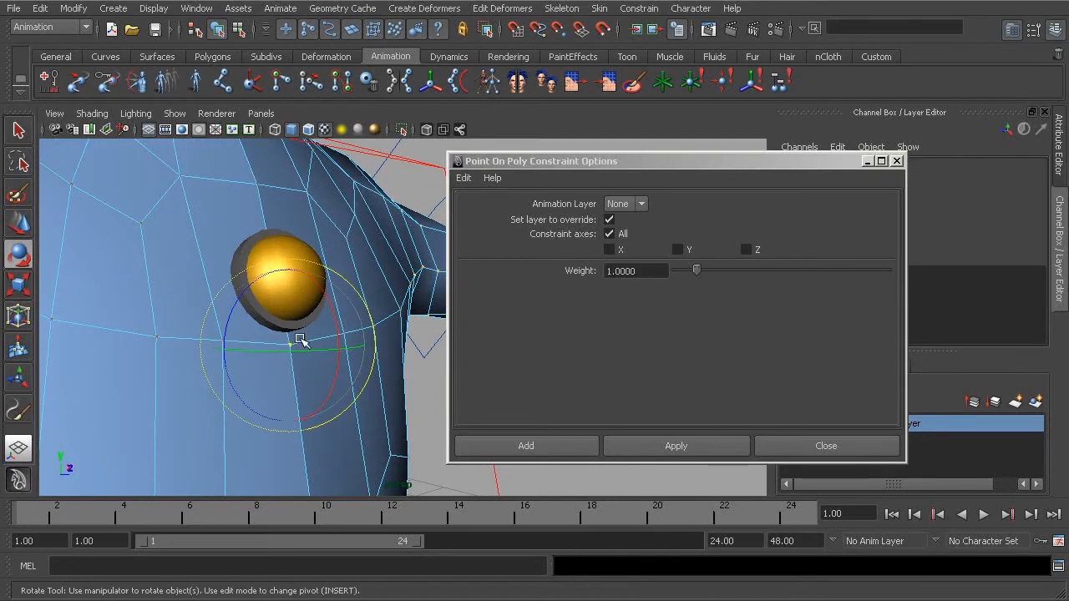
left_click(286, 248)
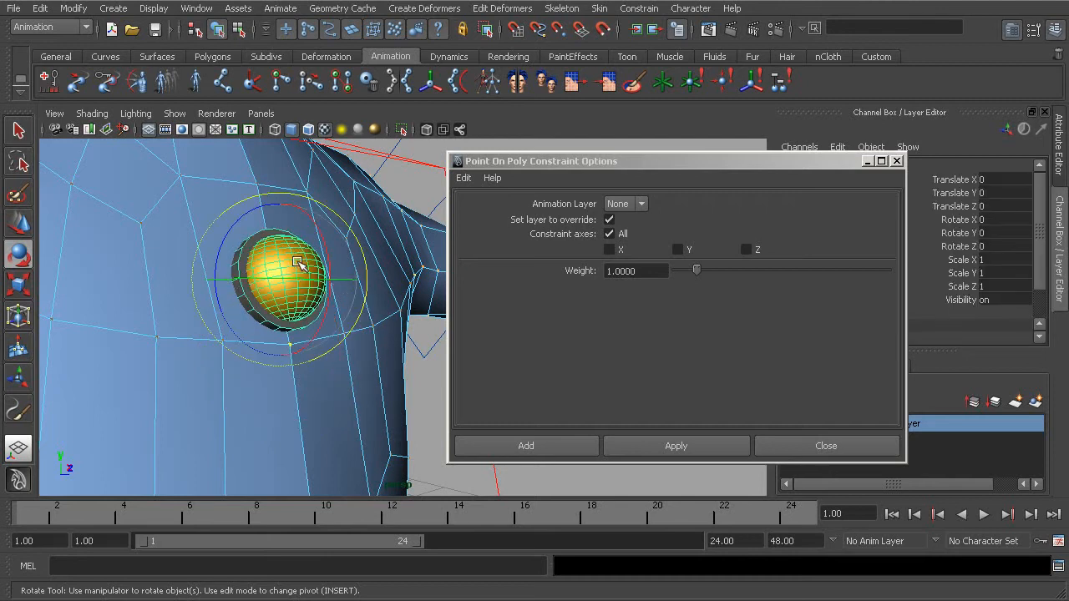
left_click(690, 445)
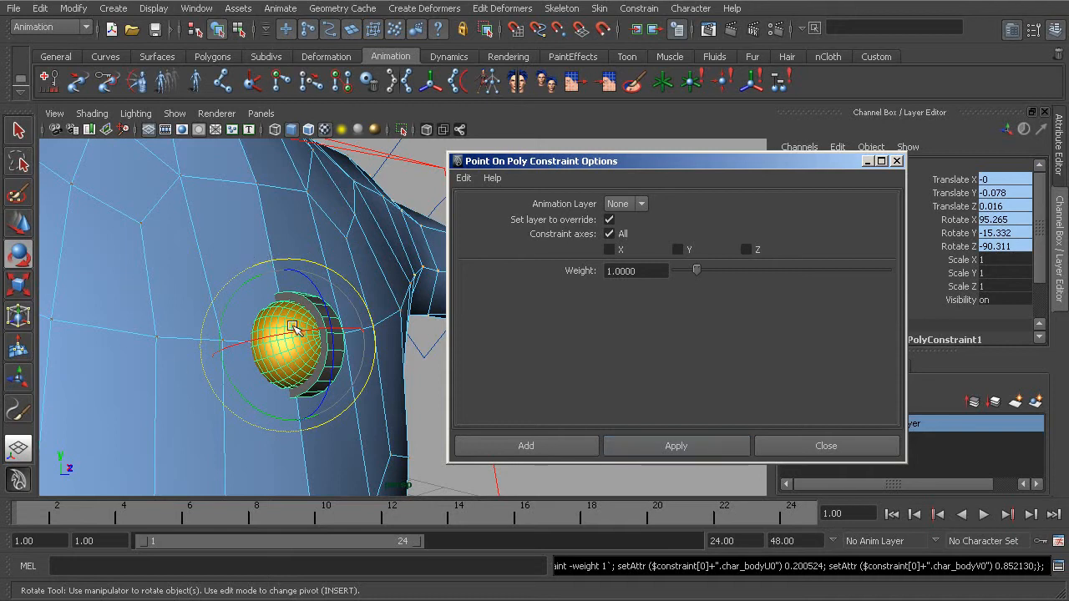
right_click_drag(300, 340, 241, 298, "alt")
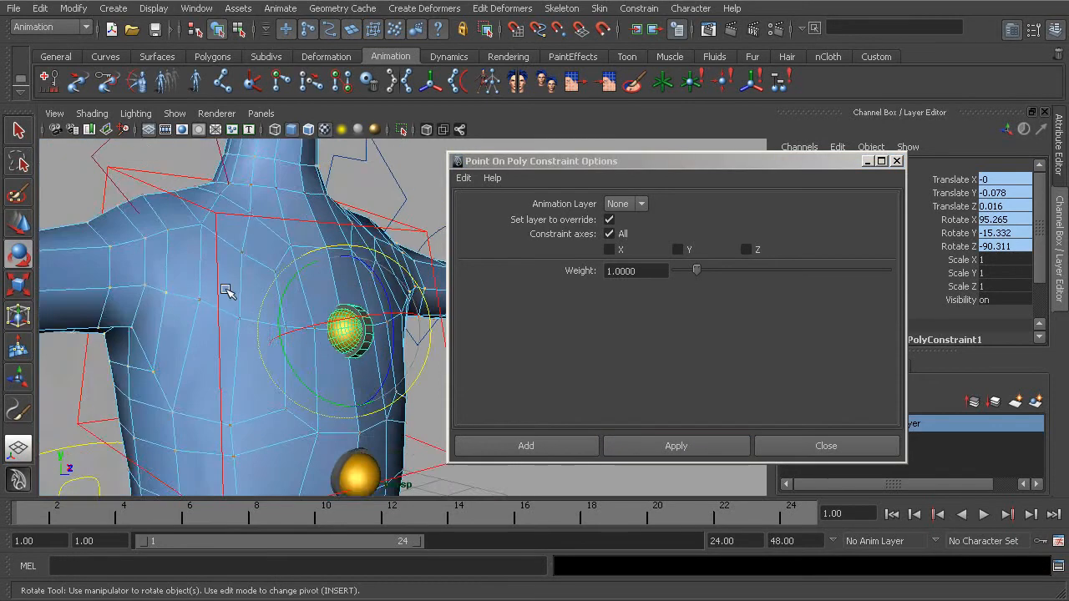
left_click_drag(241, 298, 265, 315, "alt")
right_click_drag(265, 315, 319, 342, "alt")
mouse_move(282, 339)
left_mouse_down("alt")
mouse_move(267, 345)
mouse_move(296, 337)
left_mouse_up("alt")
right_click_drag(296, 337, 319, 346, "alt")
Step: Rotate the chest control to test how the constrained top button follows the body, and undo the rotations
left_click_drag(430, 376, 437, 380)
right_click_drag(434, 379, 313, 362, "alt")
mouse_move(312, 362)
left_mouse_down("alt")
mouse_move(223, 365)
mouse_move(313, 362)
mouse_move(325, 340)
mouse_move(318, 328)
mouse_move(251, 368)
mouse_move(246, 411)
mouse_move(324, 380)
left_mouse_up("alt")
key("ctrl+z")
key("ctrl+z")
key("ctrl+z")
key("ctrl+z")
key("ctrl+z")
key("ctrl+z")
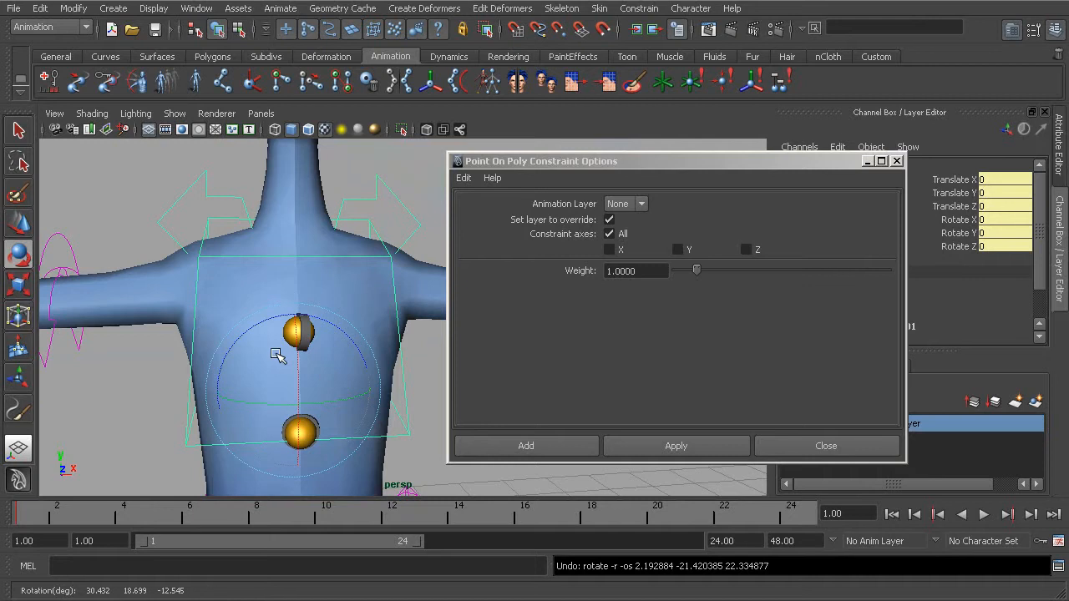
Step: Check the constrained button's orientation from several angles while rotating the chest control again, undoing each rotation
left_click_drag(280, 355, 365, 351, "alt")
middle_click_drag(366, 351, 232, 336, "alt")
left_click_drag(232, 337, 277, 331, "alt")
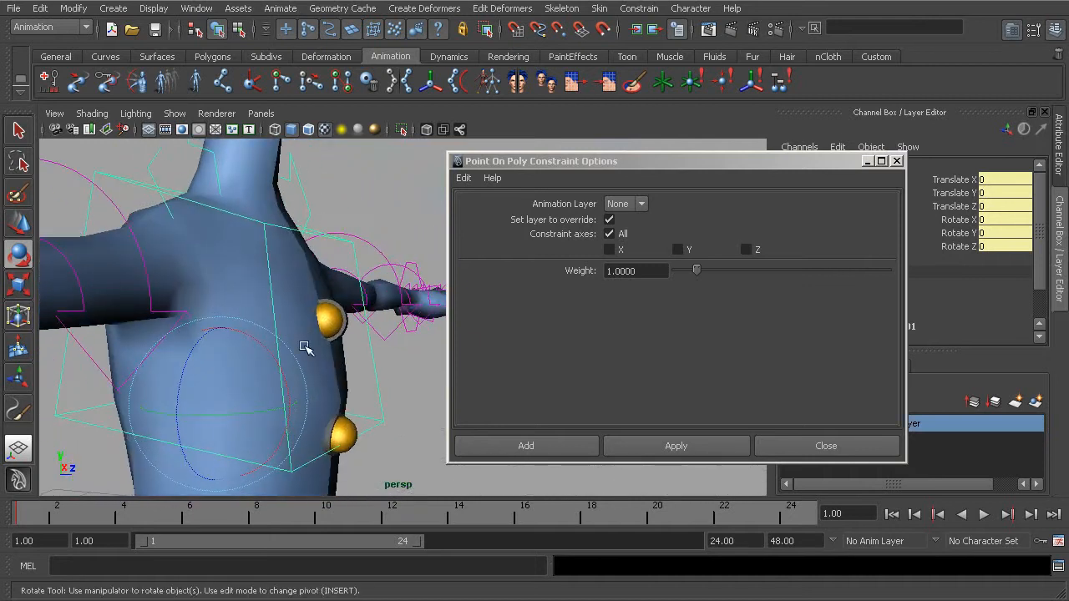
left_click_drag(280, 289, 269, 356, "alt")
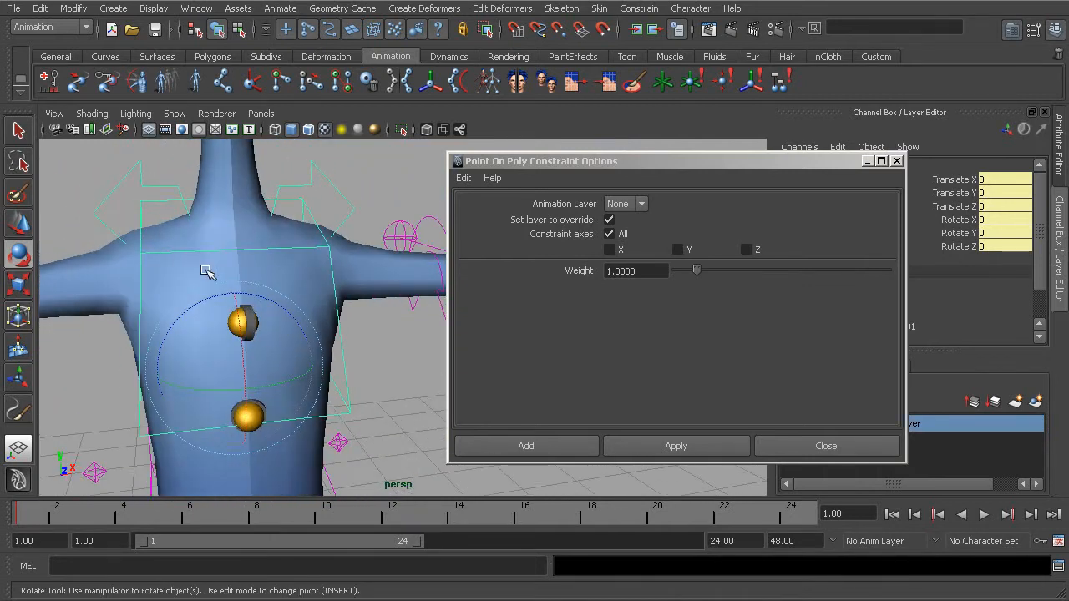
left_click_drag(261, 328, 187, 353)
key("ctrl+z")
left_click_drag(267, 361, 205, 365)
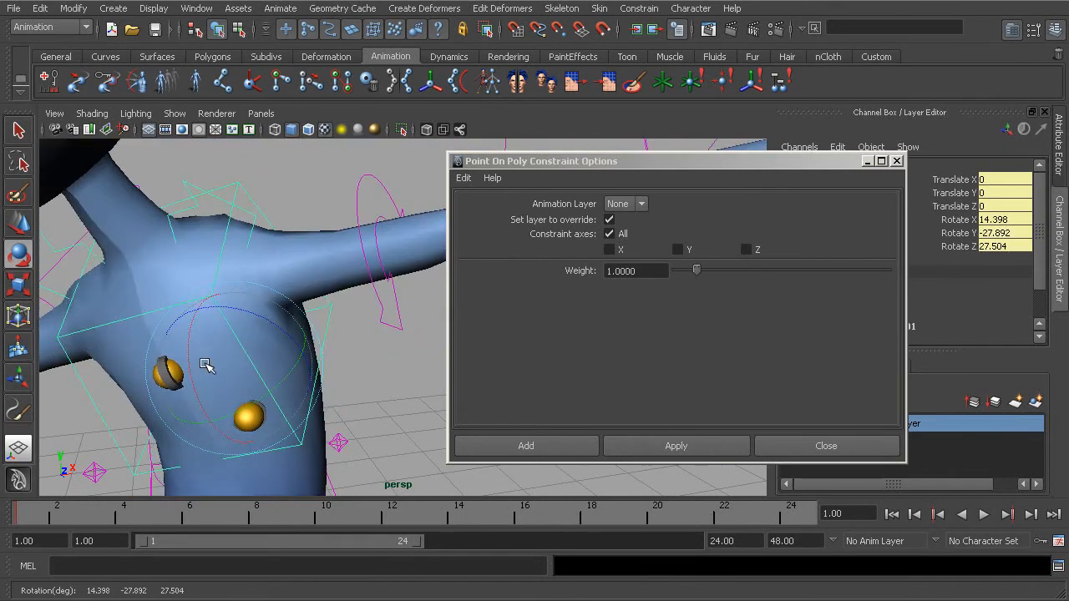
key("ctrl+z")
Step: Undo the top button's all-axes Point On Poly constraint, keeping the vertex and button selected
left_click_drag(291, 334, 255, 335, "alt")
right_click_drag(255, 334, 346, 336, "alt")
left_click_drag(346, 336, 257, 332, "alt")
key("ctrl+z")
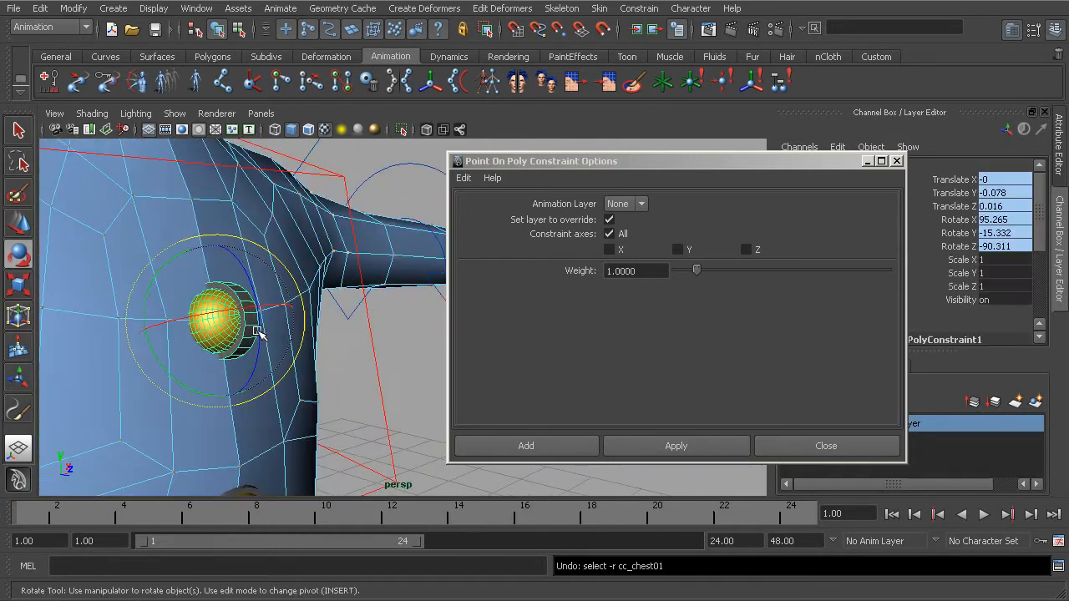
key("ctrl+z")
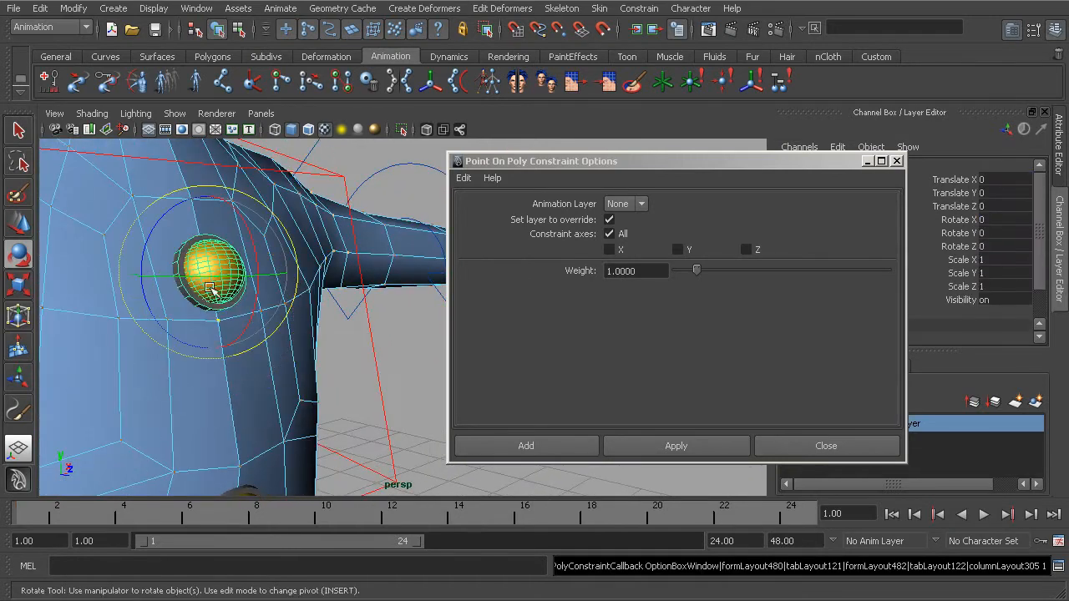
Step: Try constraining the top button to the selected body vertex on the Y axis only
left_click(678, 249)
left_click(678, 446)
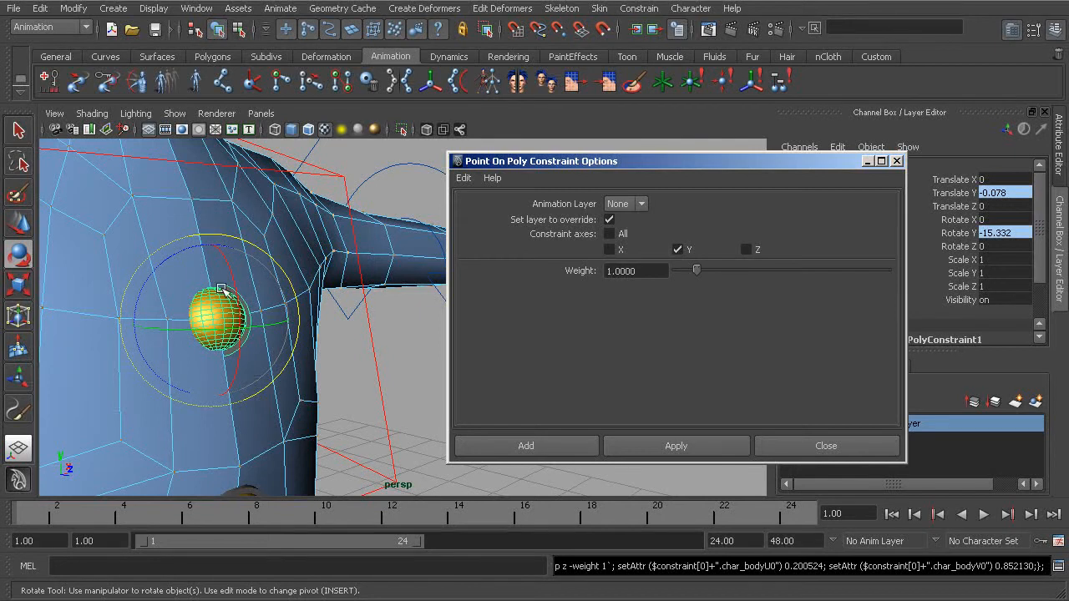
left_click_drag(224, 289, 249, 294, "alt")
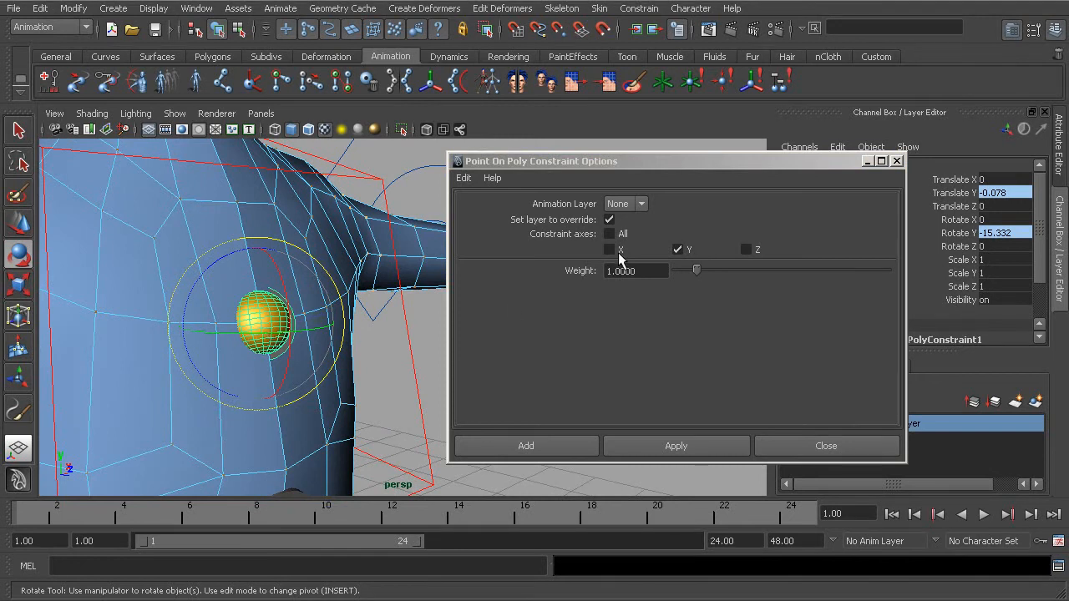
Step: Re-enable all axes in the constraint options and undo the button's Y-only Point On Poly constraint
left_click(611, 234)
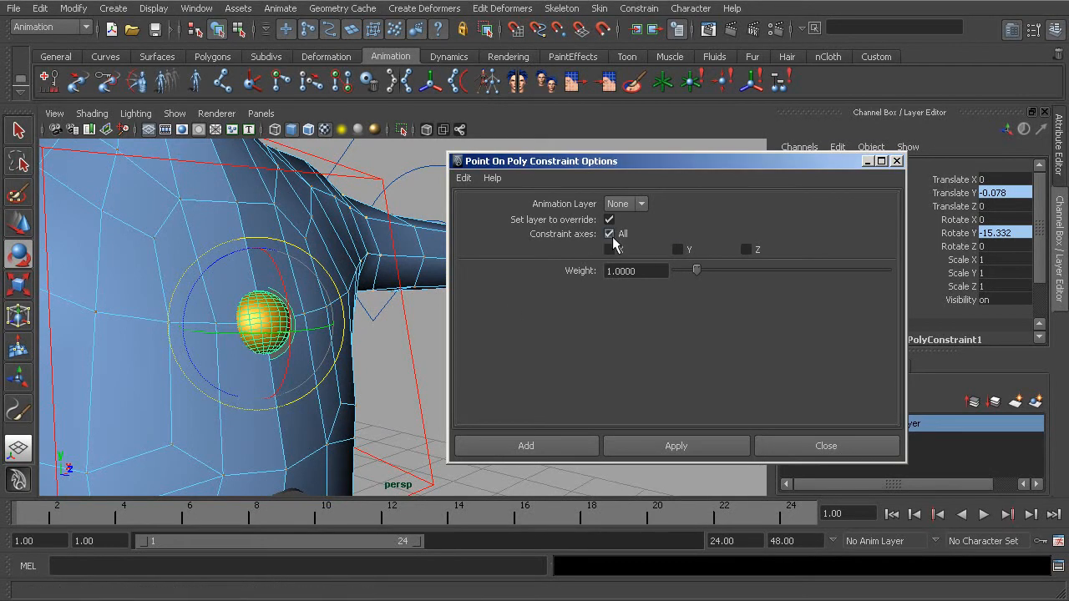
key("z")
left_click_drag(284, 336, 219, 341, "alt")
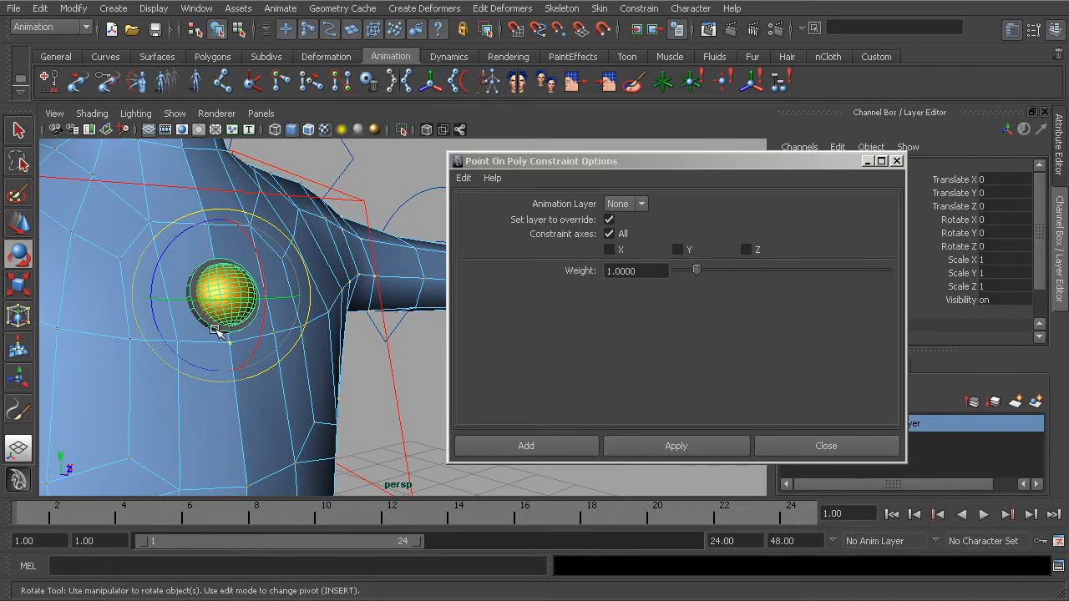
Step: Create a locator at the scene origin, between the character's feet
left_click_drag(236, 336, 310, 350, "alt")
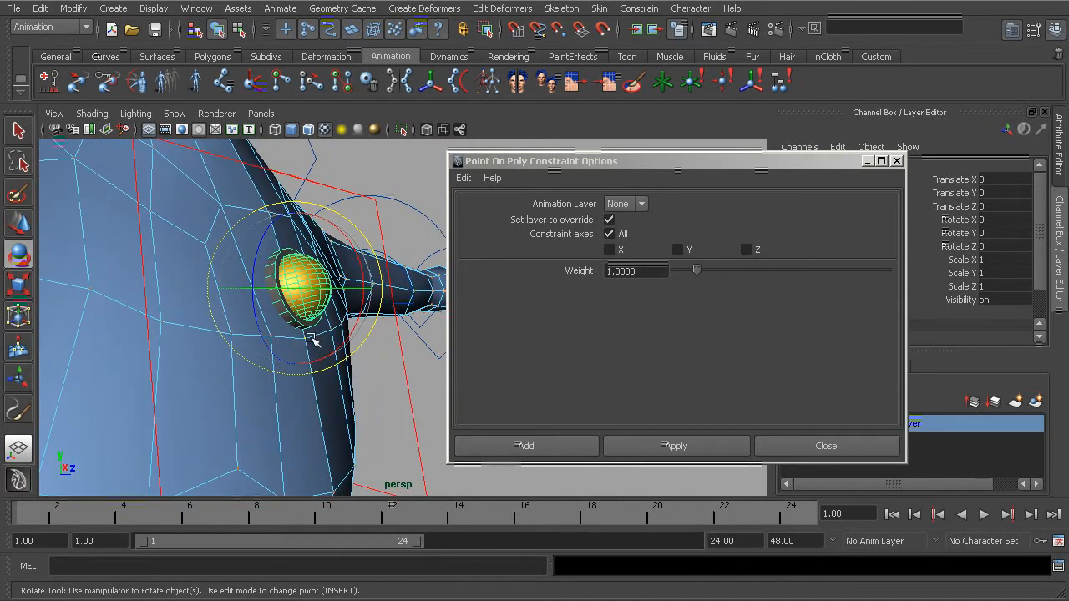
left_click_drag(392, 322, 253, 322, "alt")
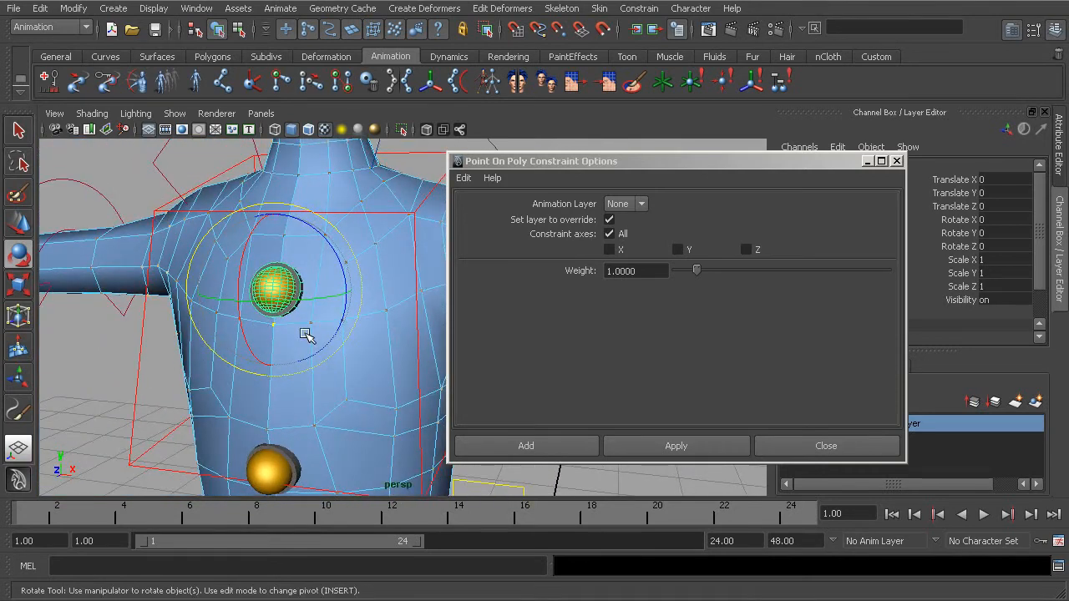
left_click_drag(284, 310, 258, 309, "alt")
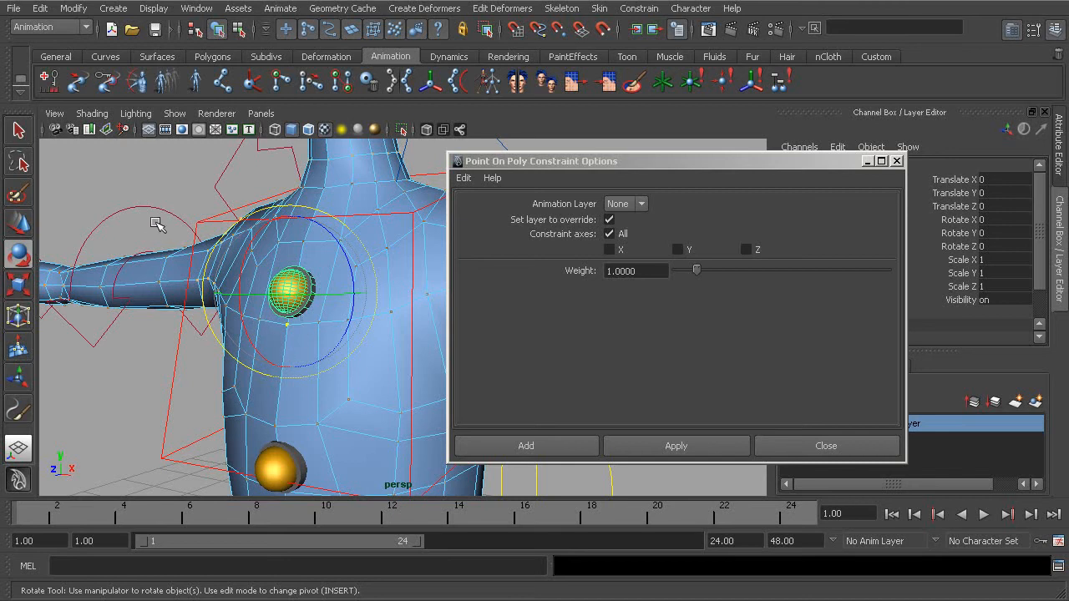
left_click_drag(270, 273, 215, 243, "alt")
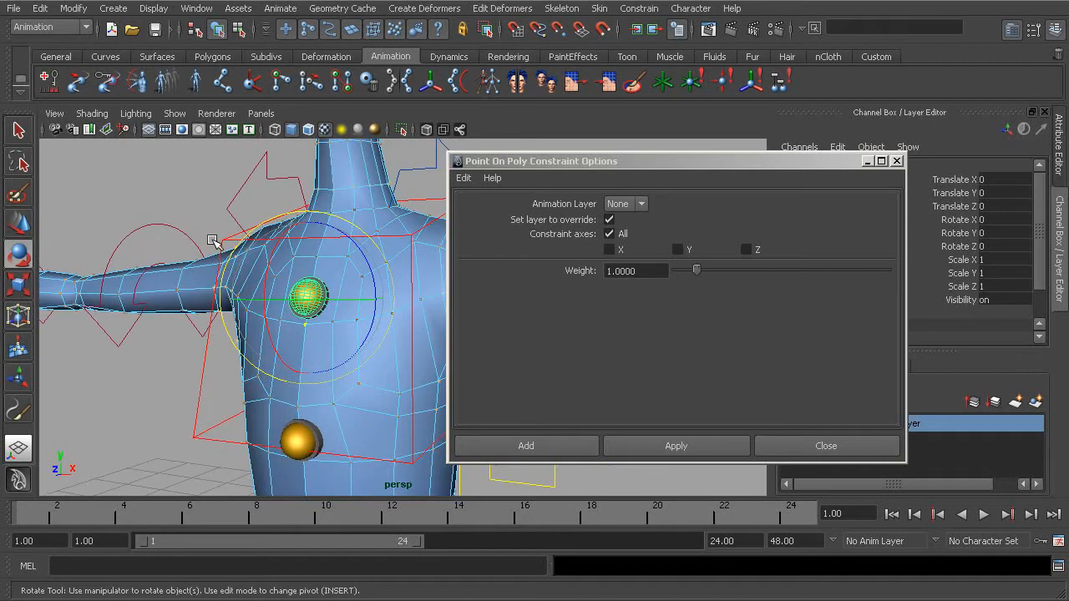
left_click(113, 8)
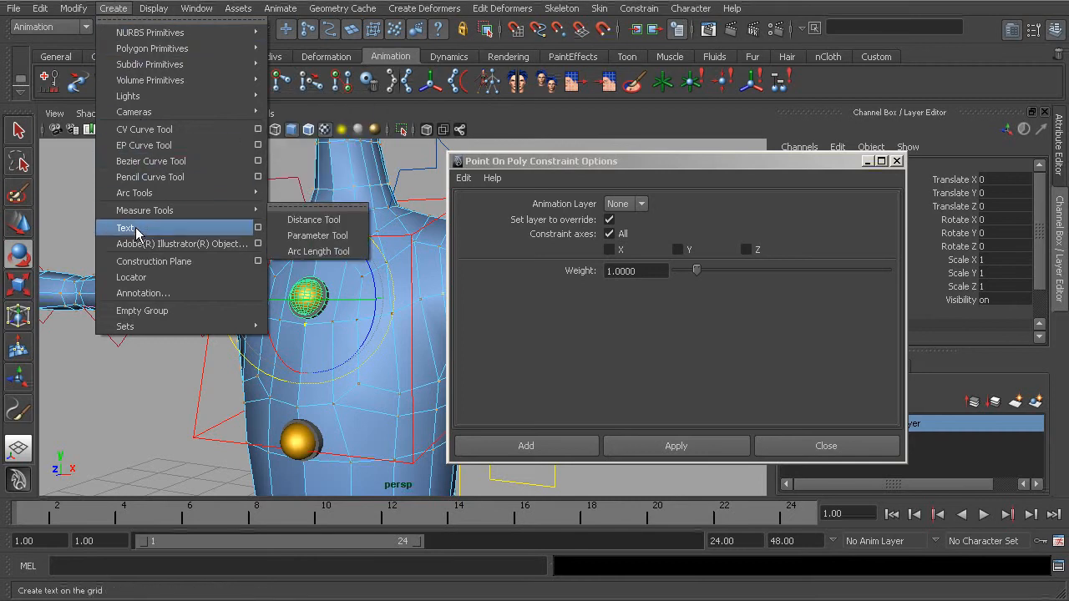
left_click(138, 276)
right_click_drag(284, 334, 224, 317, "alt")
middle_click_drag(319, 364, 294, 223, "alt")
right_click_drag(213, 280, 126, 262, "alt")
middle_click_drag(267, 383, 249, 242, "alt")
left_click_drag(249, 242, 342, 288, "alt")
key("e")
middle_click_drag(343, 288, 323, 333, "alt")
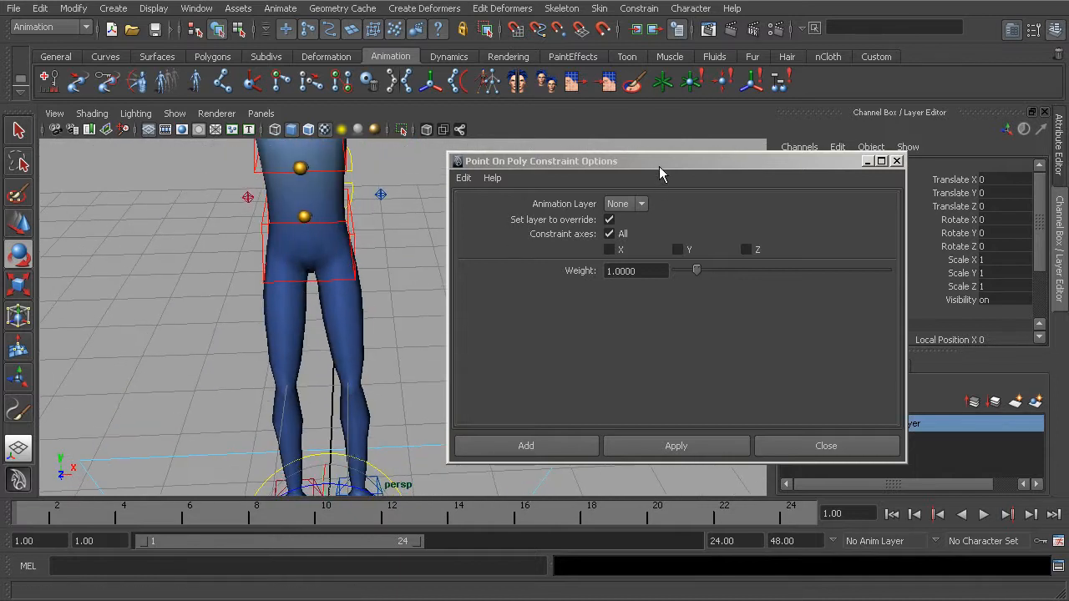
Step: Rename the new locator to loc_button_a01
left_click_drag(660, 174, 624, 347)
left_click_drag(318, 218, 376, 274, "alt")
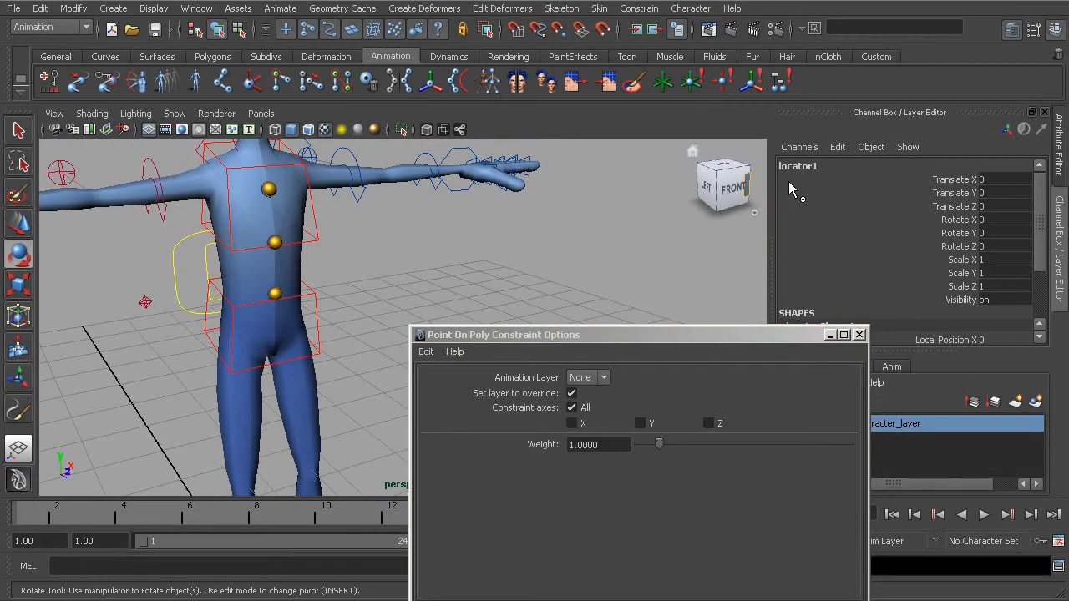
left_click(811, 167)
type("loc")
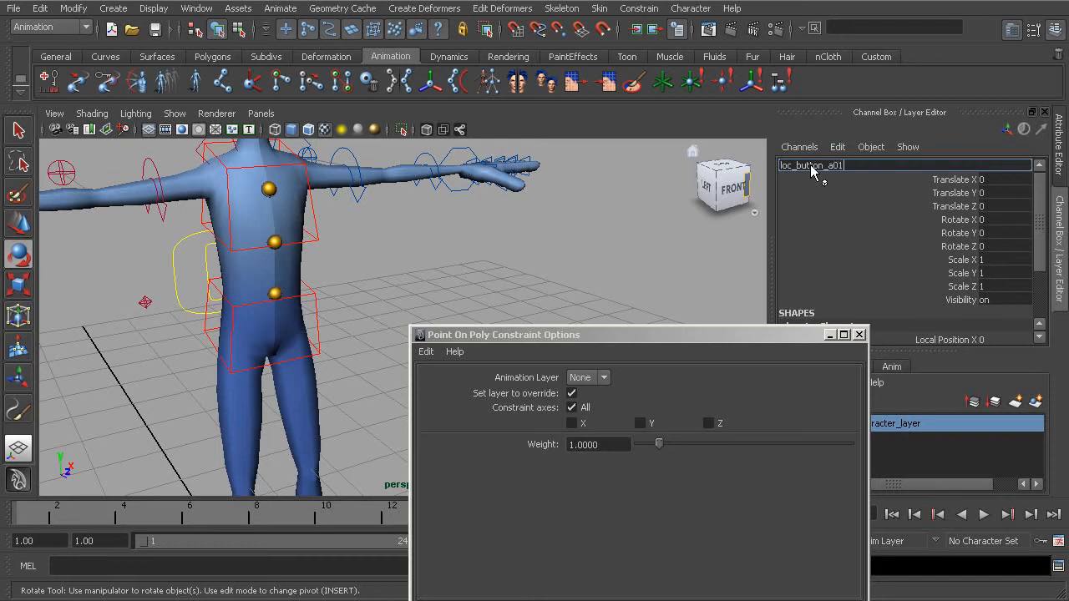
key("Return")
Step: Scale the loc_button_a01 locator to 0.1 on X, Y and Z
left_click_drag(473, 227, 346, 240, "alt")
scroll(346, 239, "up", 3)
middle_click_drag(356, 244, 358, 220, "alt")
right_click_drag(445, 232, 401, 239, "alt")
middle_click_drag(320, 285, 313, 179, "alt")
right_click_drag(305, 251, 234, 285, "alt")
middle_click_drag(292, 330, 280, 234, "alt")
middle_click_drag(358, 252, 331, 254, "alt")
scroll(1006, 251, "down", 2)
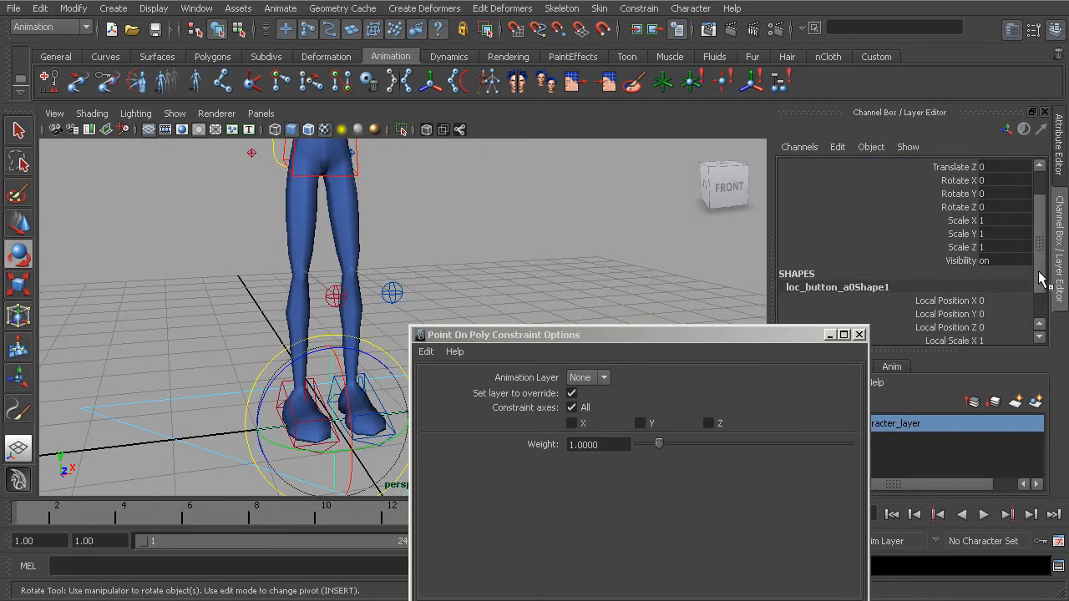
left_click_drag(998, 222, 1002, 246)
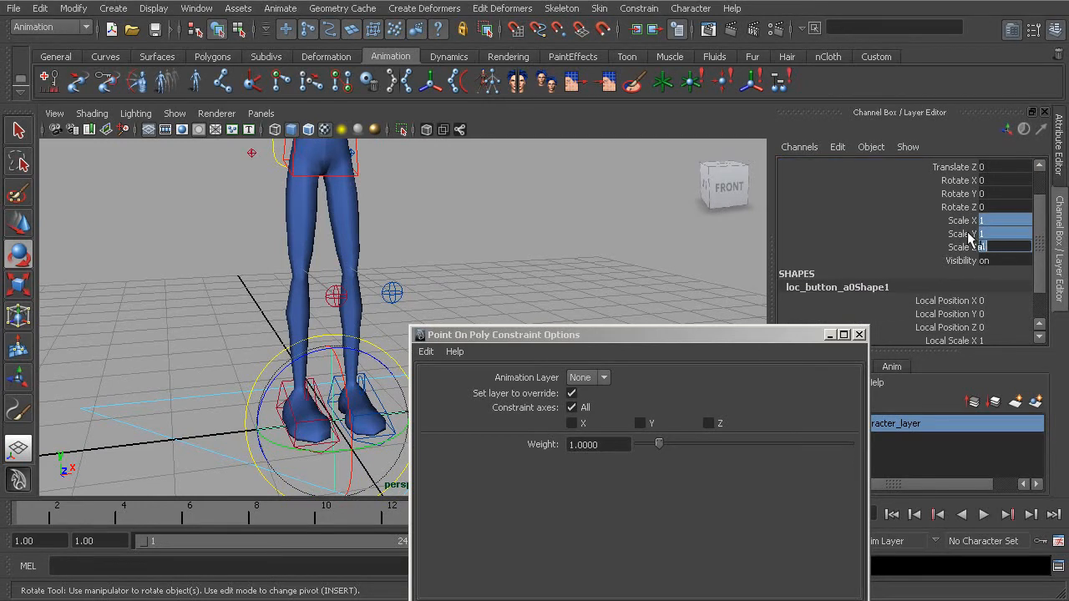
type("0.1")
key("Return")
scroll(1049, 296, "down", 3)
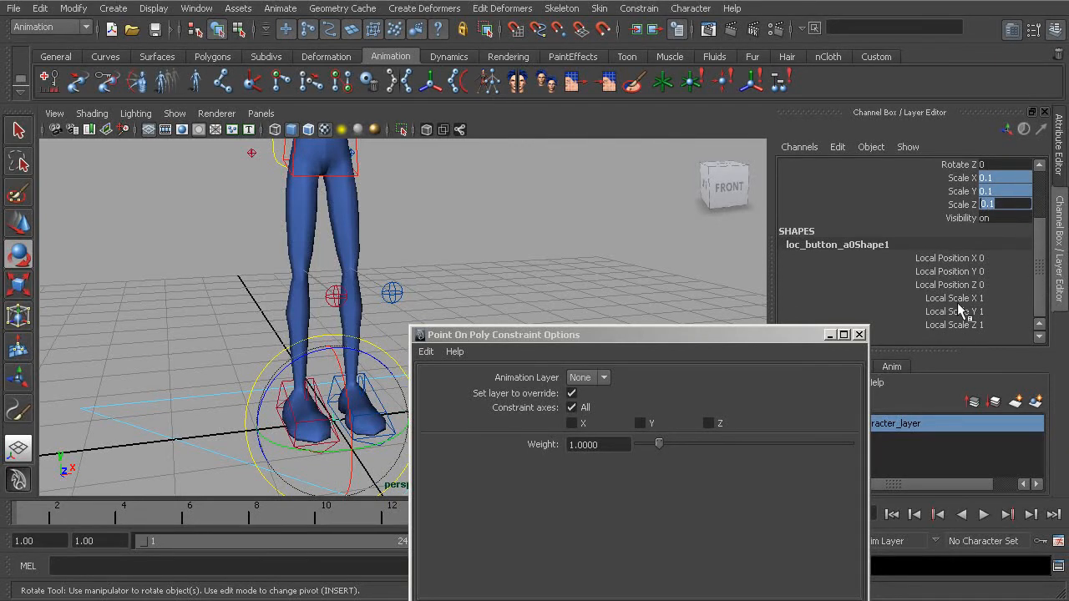
Step: Switch the body mesh to vertex selection and select the chest vertex just below the top button
left_click_drag(273, 452, 304, 319, "alt")
middle_click_drag(309, 294, 332, 363, "alt")
left_click_drag(347, 338, 282, 330, "alt")
right_click_drag(283, 329, 455, 321, "alt")
left_click_drag(461, 319, 372, 274, "alt")
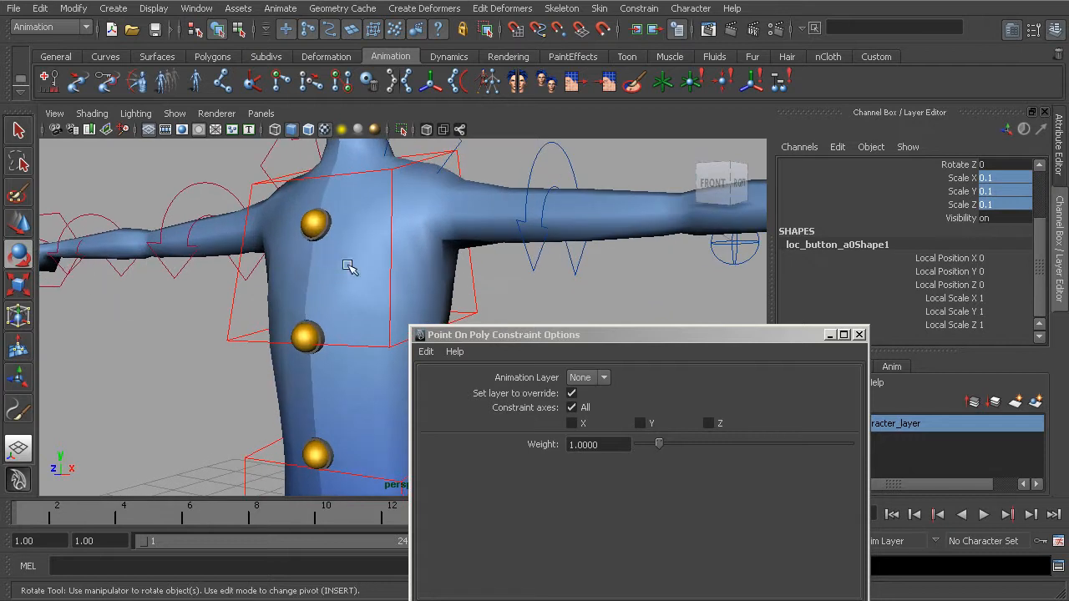
left_click(319, 254)
middle_click_drag(293, 257, 321, 282, "alt")
right_click_drag(321, 284, 432, 312, "alt")
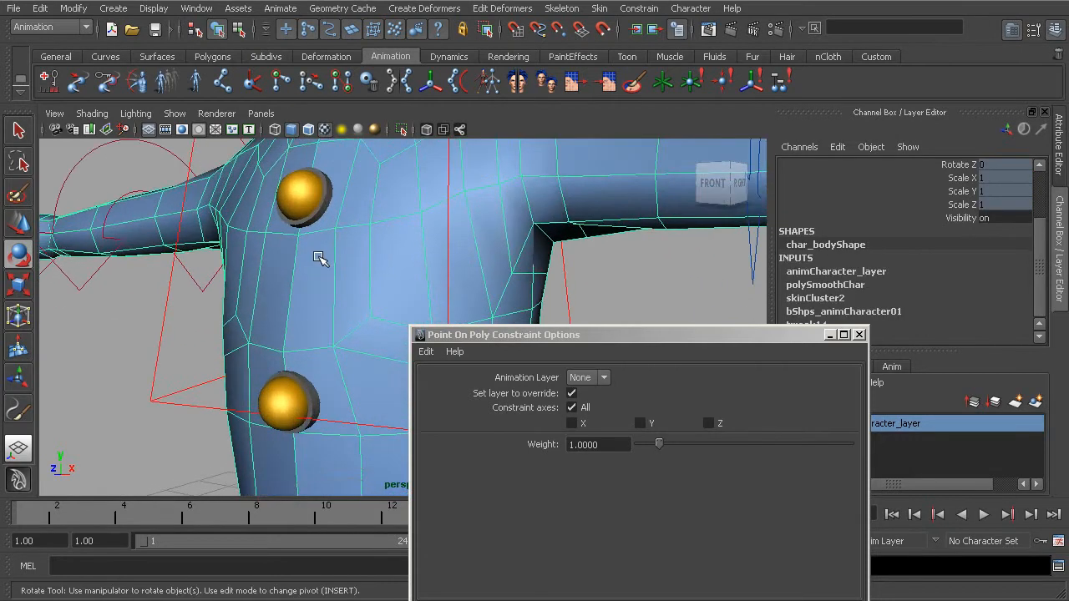
right_click_drag(313, 251, 226, 257)
left_click(299, 236)
right_click_drag(322, 288, 253, 306, "alt")
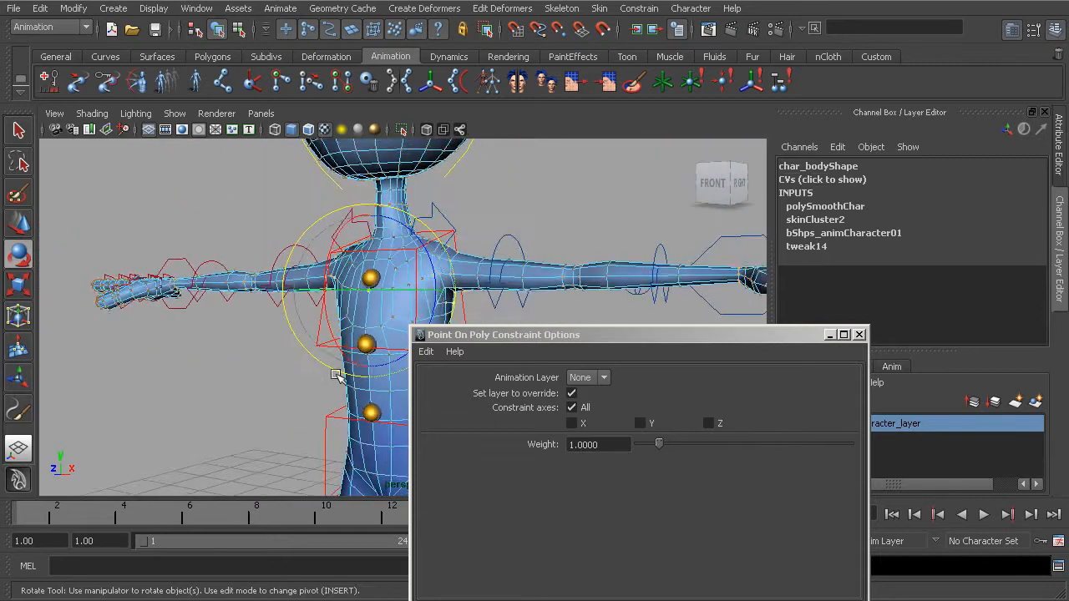
Step: Add loc_button_a01 to the selection through the Outliner and constrain it to the chest vertex with an all-axes Point On Poly constraint
middle_click_drag(399, 455, 362, 312, "alt")
right_click_drag(362, 312, 265, 355, "alt")
middle_click_drag(323, 451, 301, 339, "alt")
left_click_drag(300, 339, 351, 374, "alt")
middle_click_drag(351, 376, 334, 271, "alt")
left_click_drag(323, 317, 284, 334, "alt")
right_click_drag(284, 334, 297, 420, "alt")
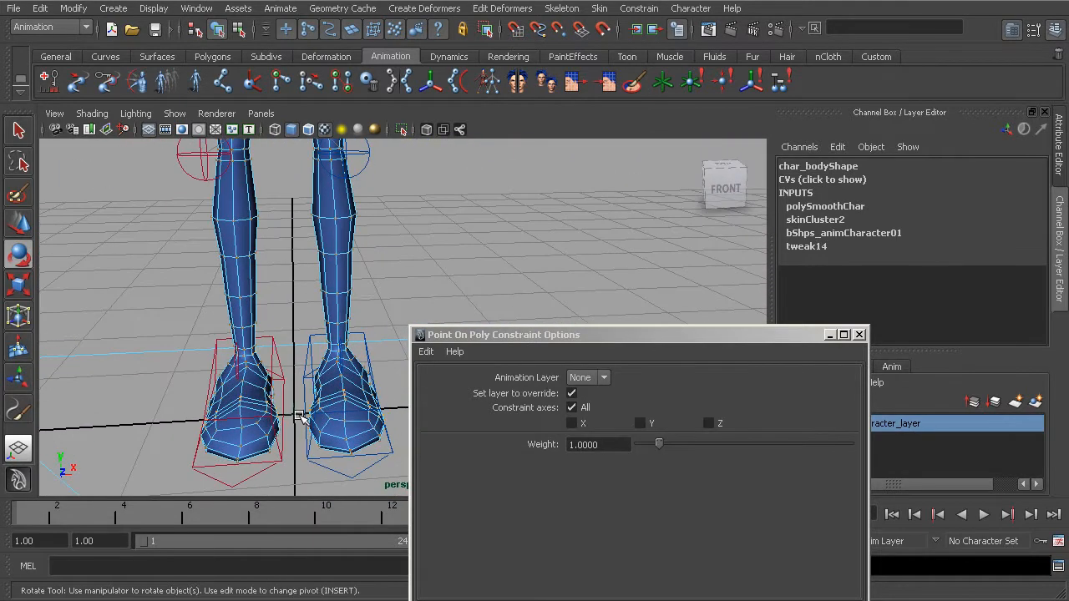
left_click(194, 10)
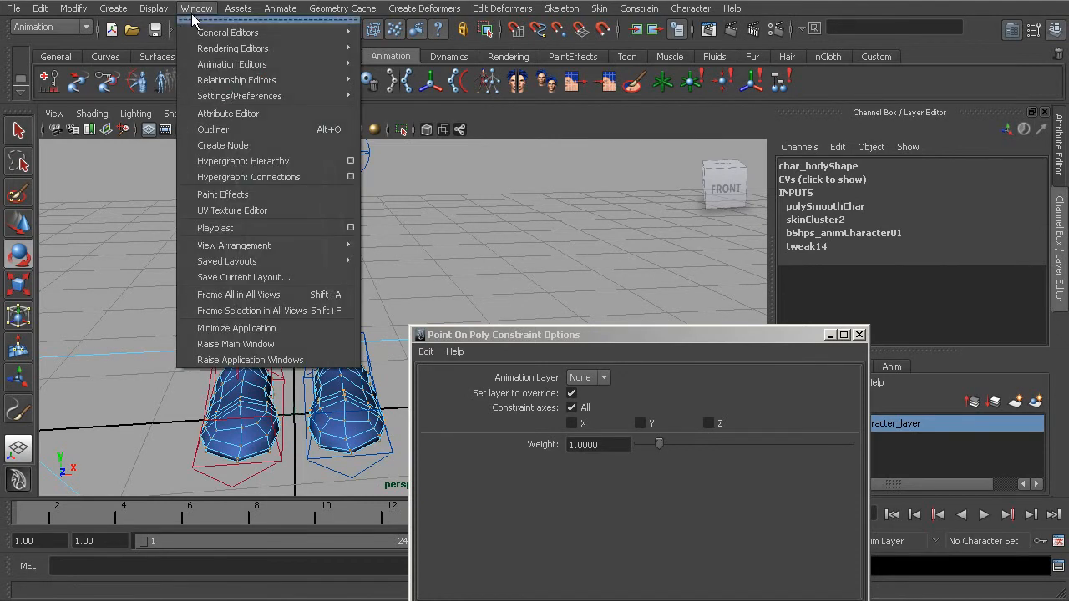
left_click(214, 130)
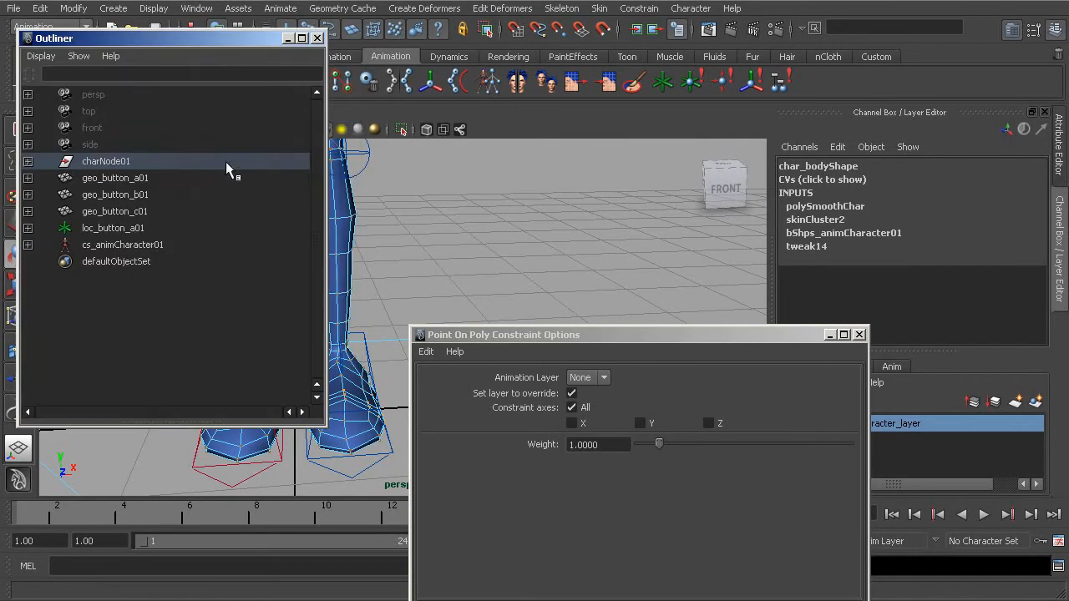
left_click(117, 228)
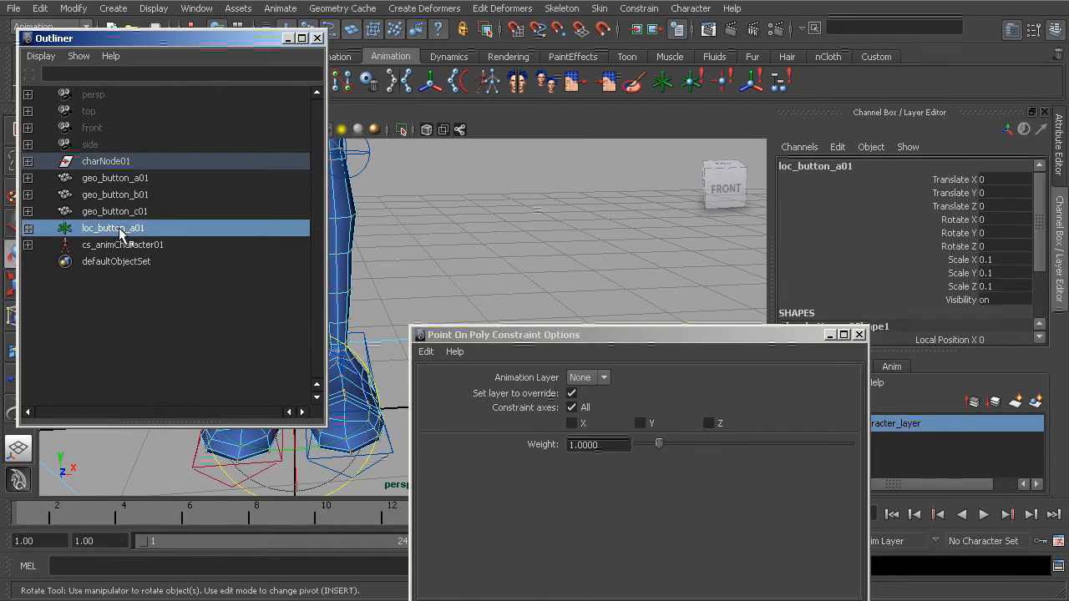
left_click(639, 600)
Step: Examine where the constrained locator sits on the chest relative to the top button
middle_click_drag(458, 240, 514, 351, "alt")
left_click_drag(513, 276, 422, 251, "alt")
middle_click_drag(421, 250, 573, 312, "alt")
left_click_drag(525, 251, 372, 239, "alt")
middle_click_drag(371, 239, 615, 255, "alt")
left_click_drag(615, 255, 513, 248, "alt")
middle_click_drag(512, 248, 585, 305, "alt")
right_click_drag(534, 280, 615, 291, "alt")
left_click_drag(616, 292, 503, 285, "alt")
right_click_drag(504, 284, 598, 242, "alt")
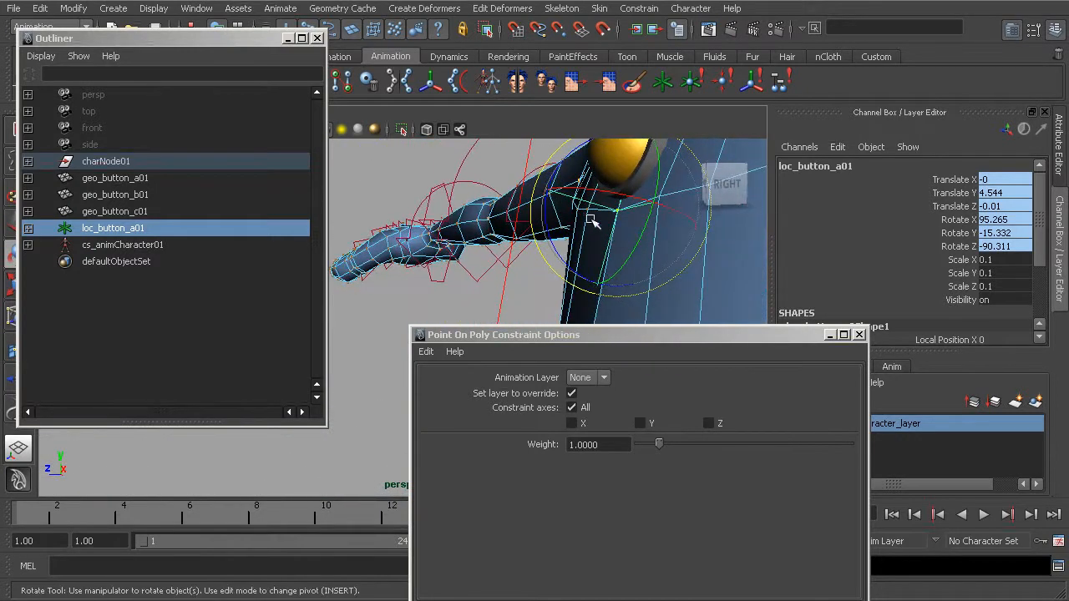
middle_click_drag(599, 236, 573, 245, "alt")
right_click_drag(573, 246, 566, 253, "alt")
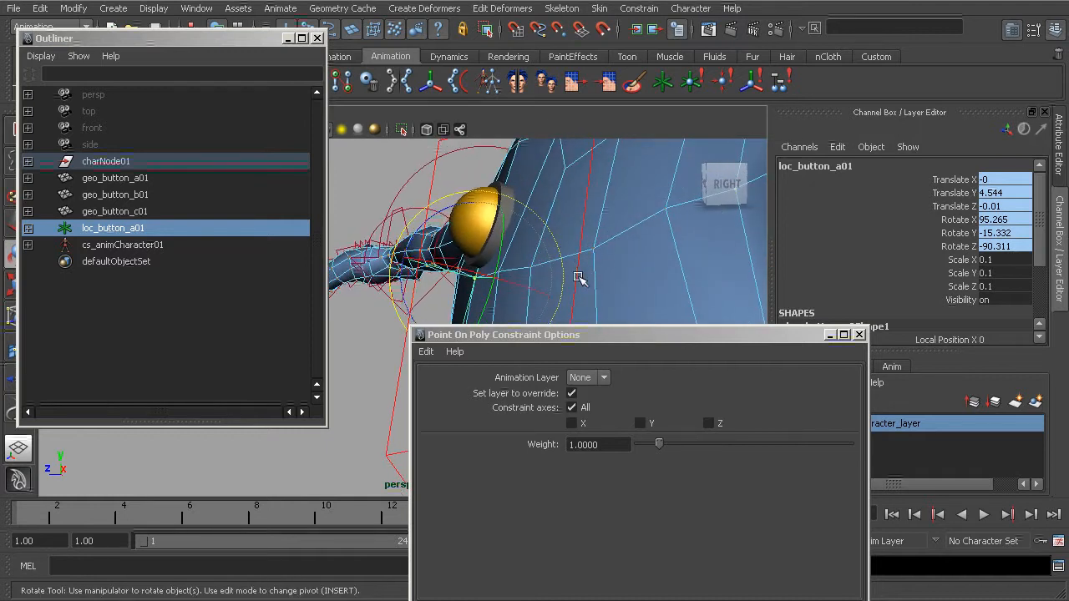
Step: Return the body mesh to object selection and select loc_button_a01 below the top button with the Select tool
left_click(541, 256)
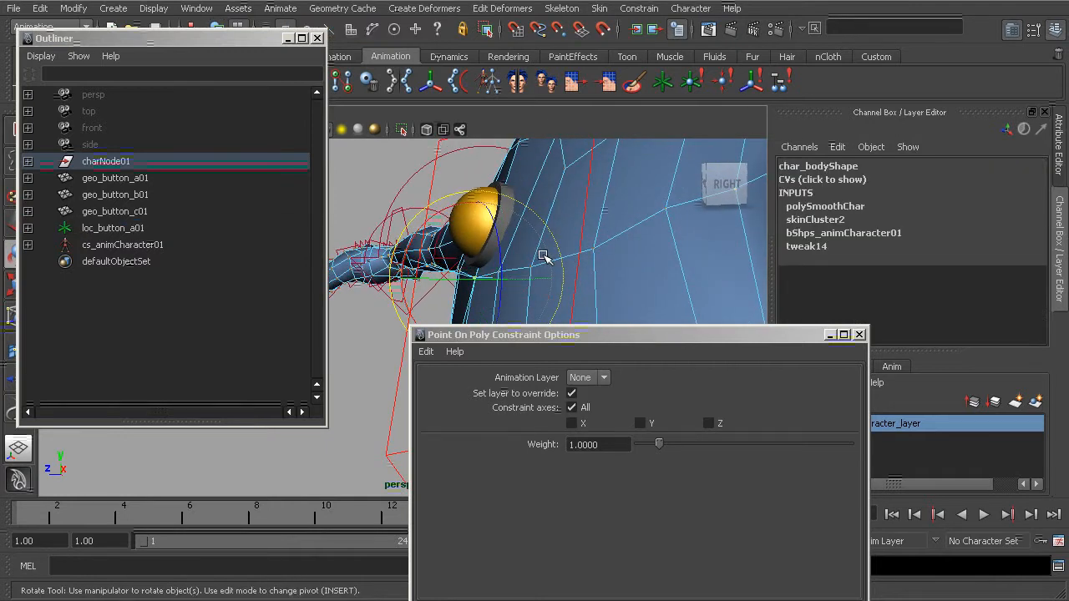
left_click(503, 234, "shift")
left_click(379, 178)
left_click_drag(426, 222, 477, 222, "alt")
right_click_drag(477, 222, 422, 229, "alt")
middle_click_drag(570, 239, 447, 242, "alt")
right_click_drag(576, 249, 516, 243, "alt")
middle_click_drag(402, 226, 423, 215, "alt")
left_click(425, 210)
right_click_drag(378, 221, 437, 223, "alt")
middle_click_drag(488, 172, 466, 230, "alt")
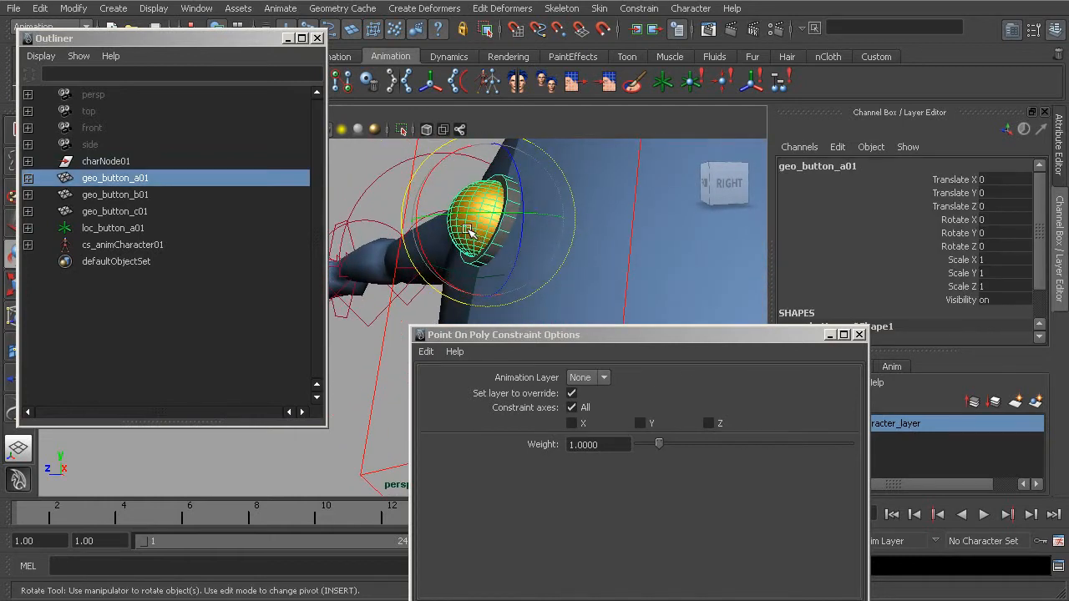
key("q")
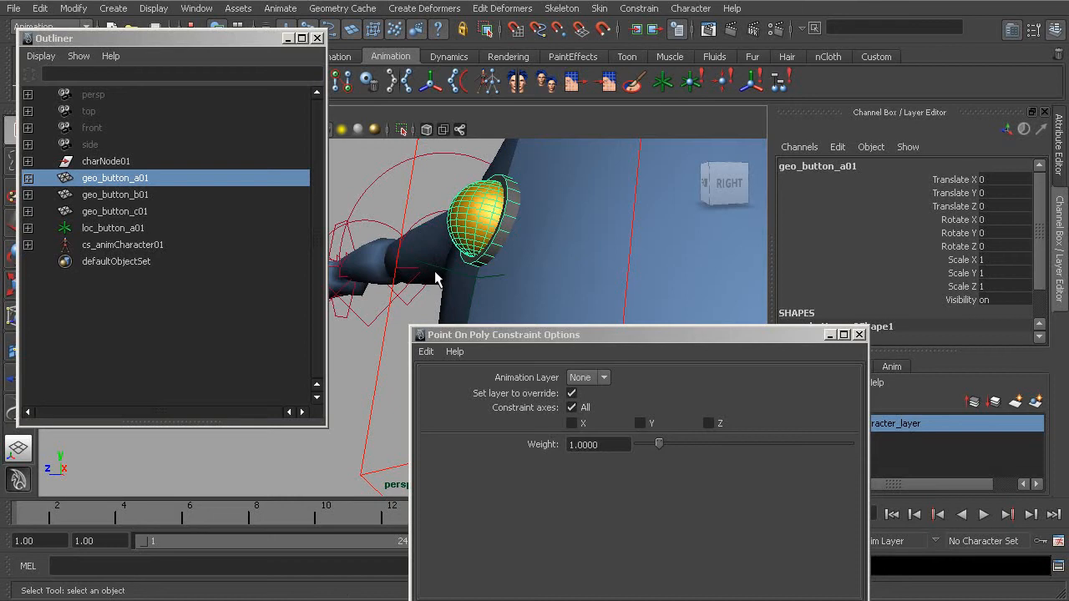
left_click(428, 267)
Step: Duplicate the loc_button_a01 locator for the middle button
right_click_drag(523, 289, 436, 243, "alt")
left_click_drag(437, 243, 530, 271, "alt")
middle_click_drag(529, 272, 537, 256, "alt")
right_click_drag(537, 256, 503, 252, "alt")
middle_click_drag(504, 263, 459, 191, "alt")
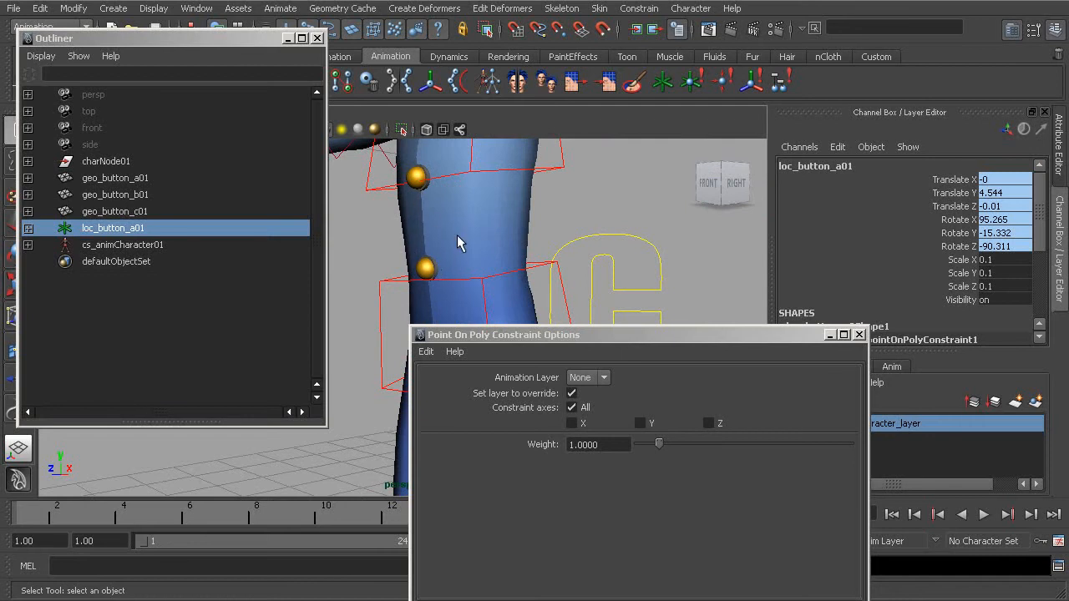
middle_click_drag(456, 235, 454, 291, "alt")
right_click_drag(454, 264, 446, 258, "alt")
middle_click_drag(446, 258, 449, 238, "alt")
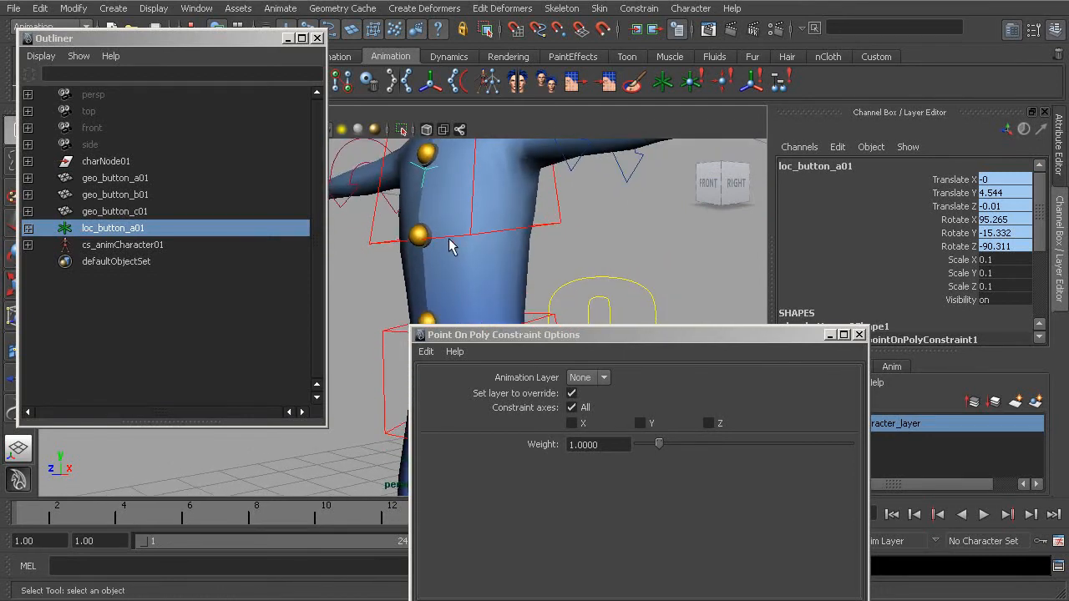
key("ctrl+d")
left_click_drag(449, 238, 451, 244, "alt")
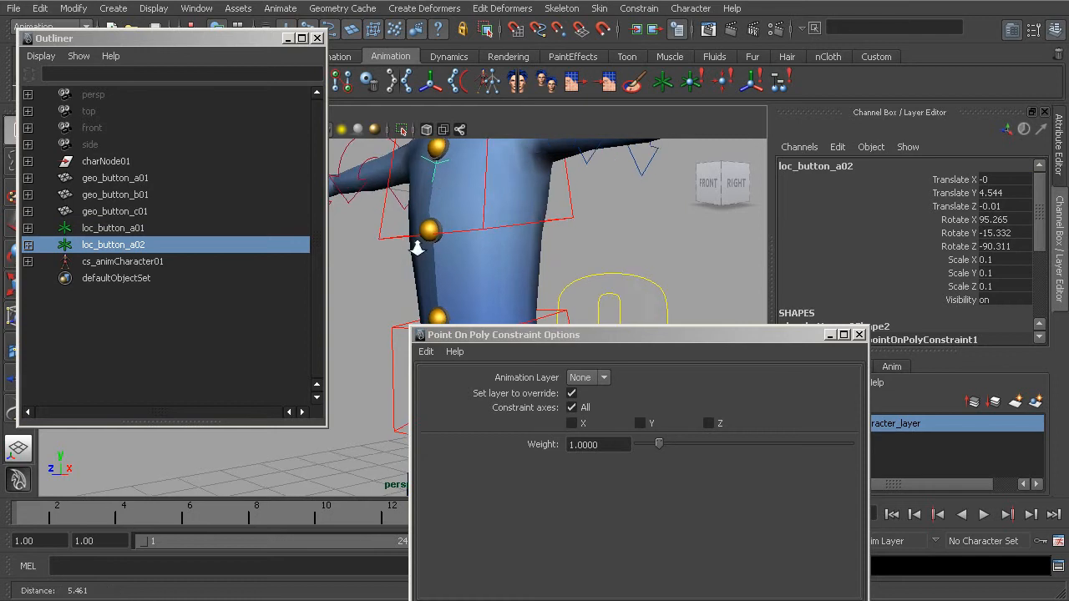
Step: Move the Outliner clear of the view controls and turn on Wireframe on Shaded in the perspective view
right_click_drag(419, 256, 468, 258, "alt")
left_click_drag(193, 38, 212, 179)
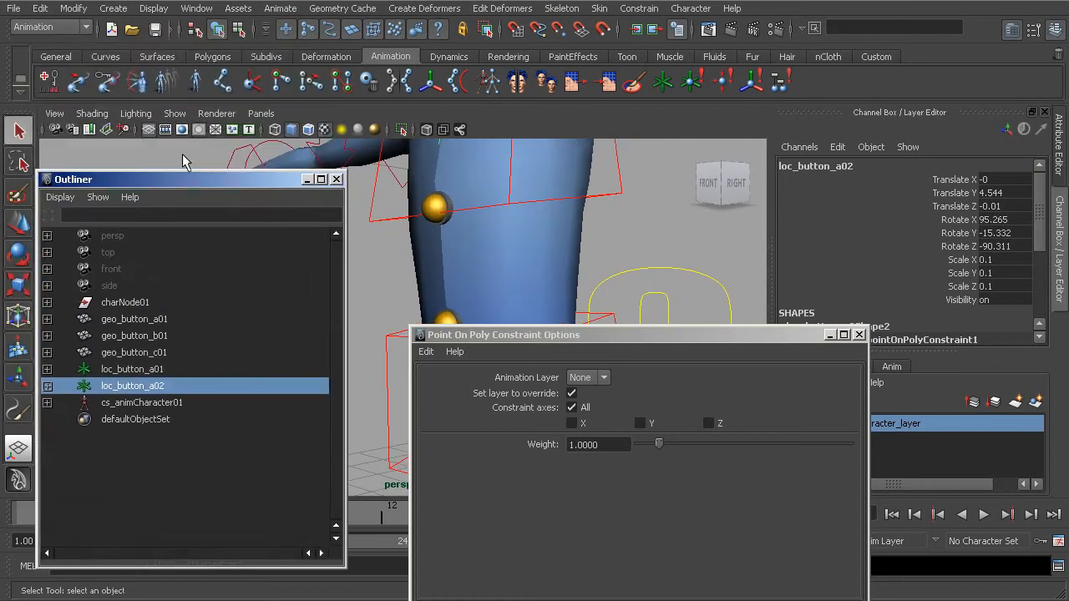
left_click(92, 113)
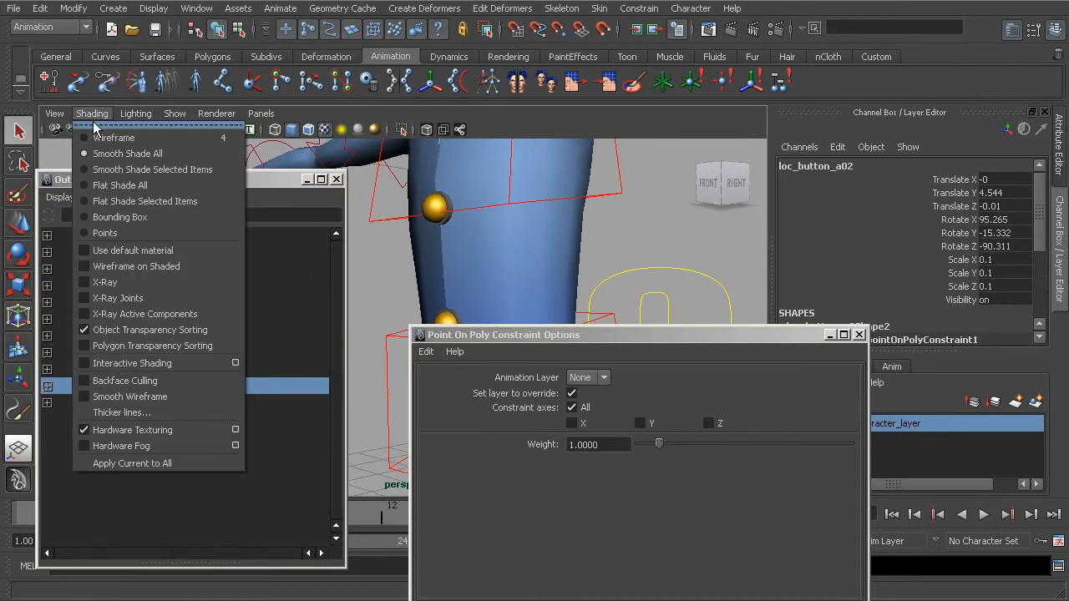
left_click(118, 267)
left_click_drag(502, 234, 264, 316, "alt")
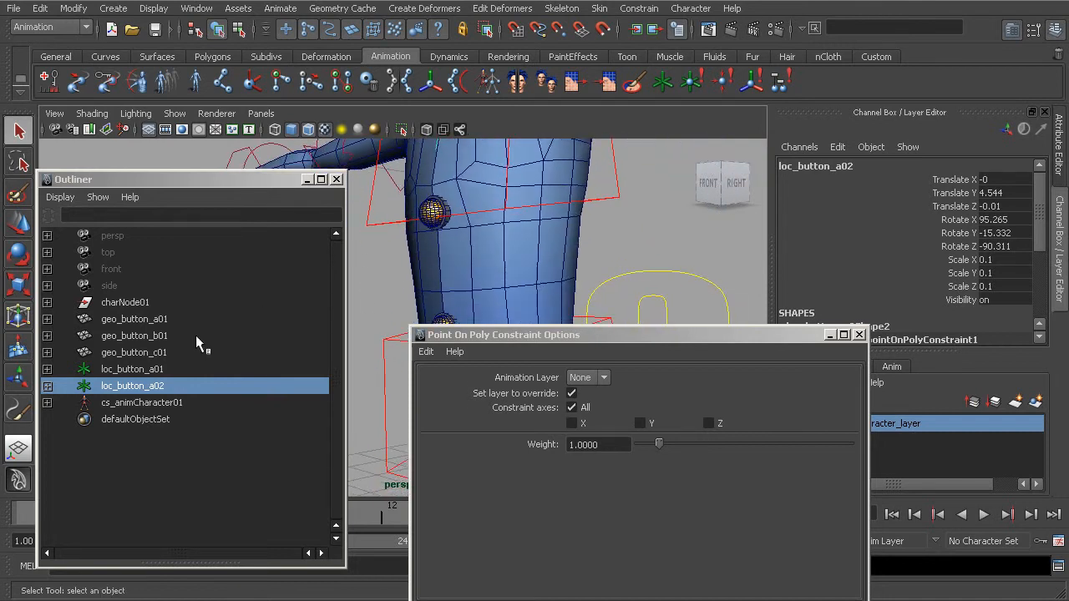
Step: Select the body mesh vertex just below the middle button
middle_click_drag(472, 257, 493, 275, "alt")
right_click_drag(443, 280, 471, 259, "alt")
middle_click_drag(501, 238, 460, 270, "alt")
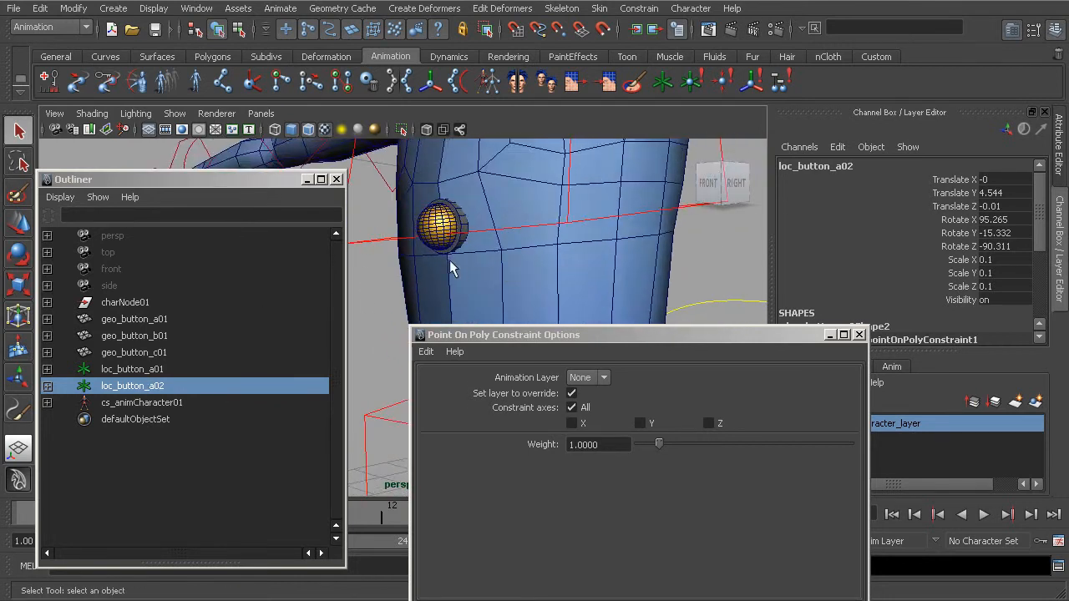
right_click_drag(460, 270, 486, 237, "alt")
left_click(486, 237)
middle_click_drag(462, 244, 440, 253, "alt")
right_click_drag(440, 253, 496, 251, "alt")
middle_click_drag(496, 250, 465, 259, "alt")
right_click_drag(464, 259, 355, 277)
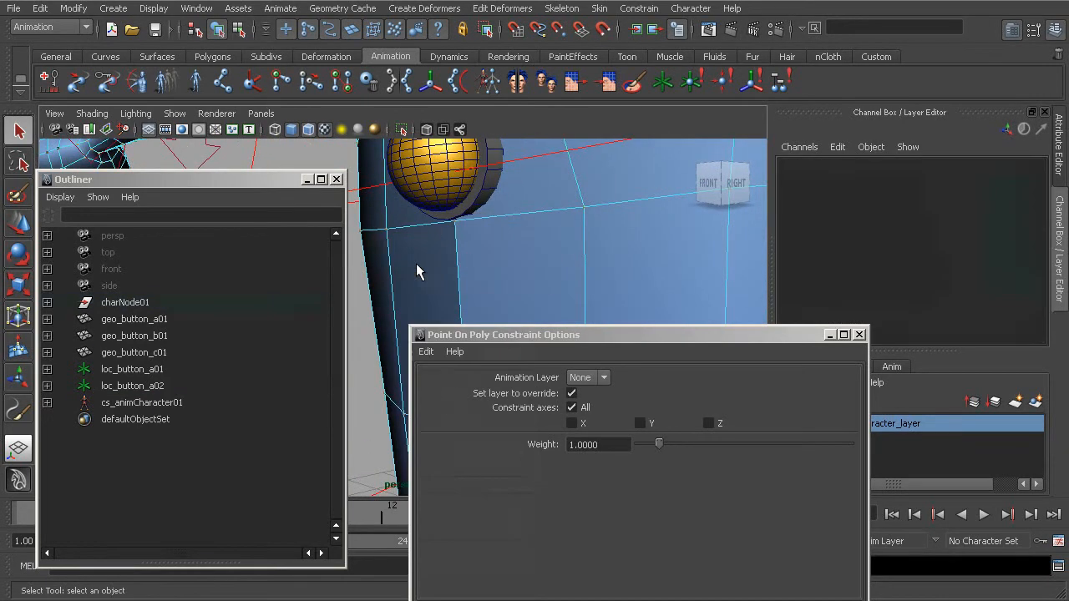
left_click(455, 231)
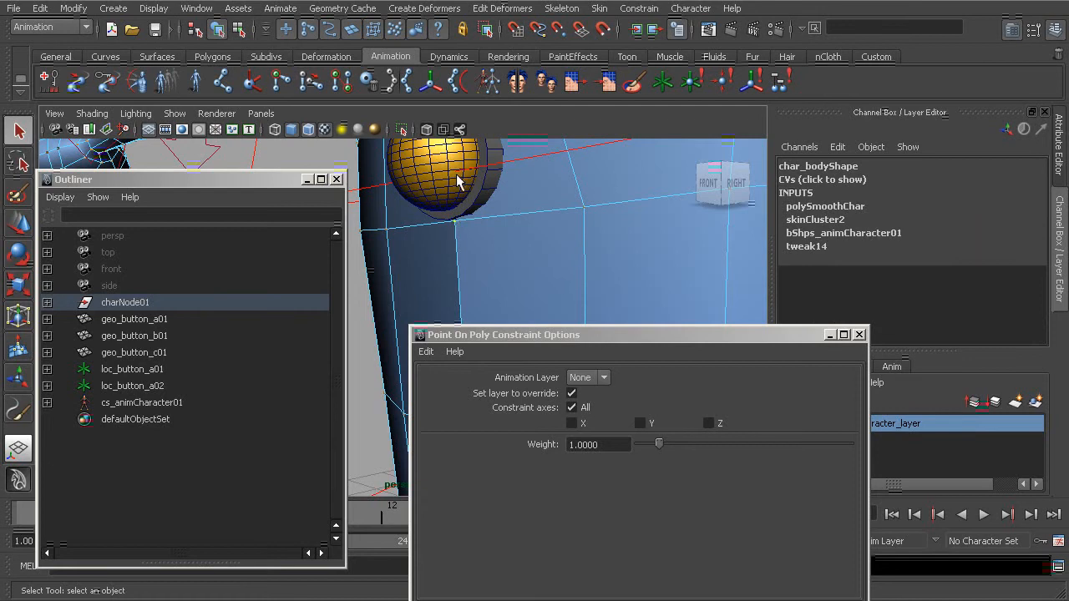
left_click_drag(454, 167, 487, 249, "alt")
Step: Constrain loc_button_a02 to the vertex below the middle button with an all-axes Point On Poly constraint
left_click(132, 386)
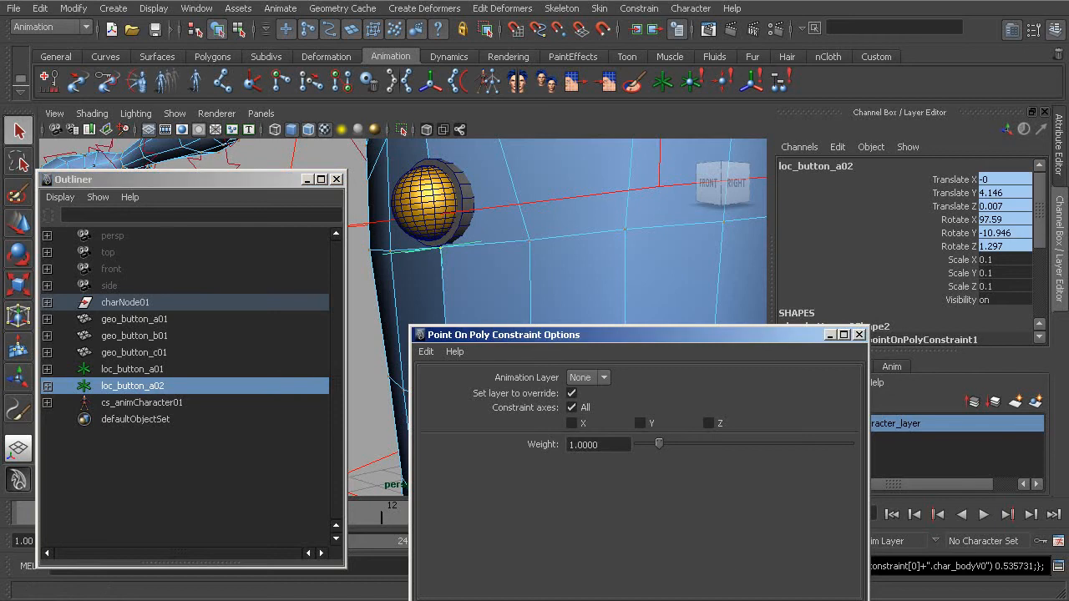
left_click(413, 252)
scroll(499, 271, "down", 3)
Step: Rename the middle button's locator to loc_button_b01
left_click(839, 166)
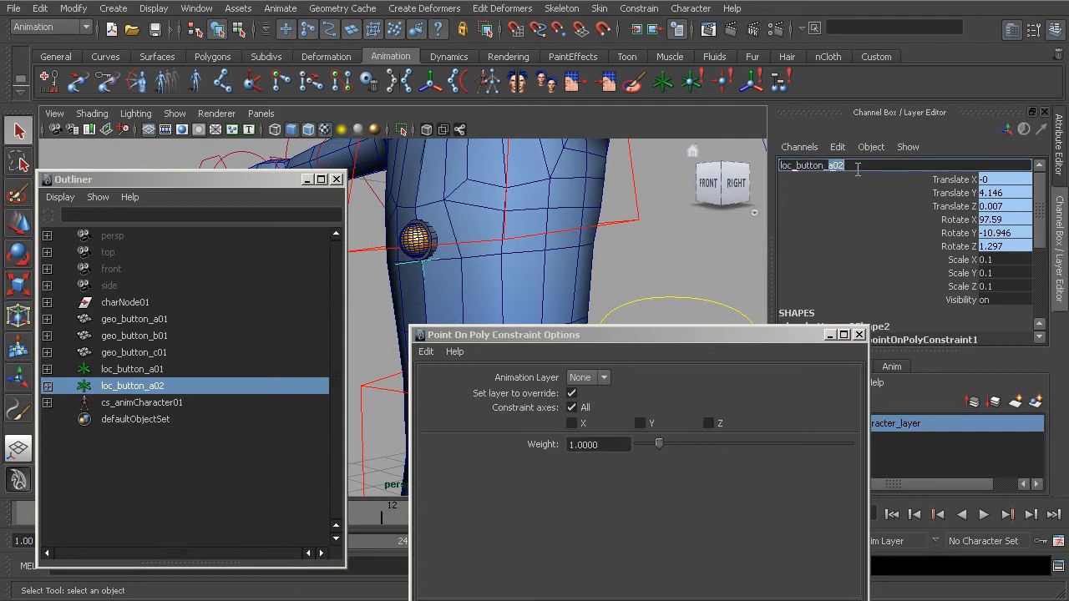
type("loc_button_b01")
key("Return")
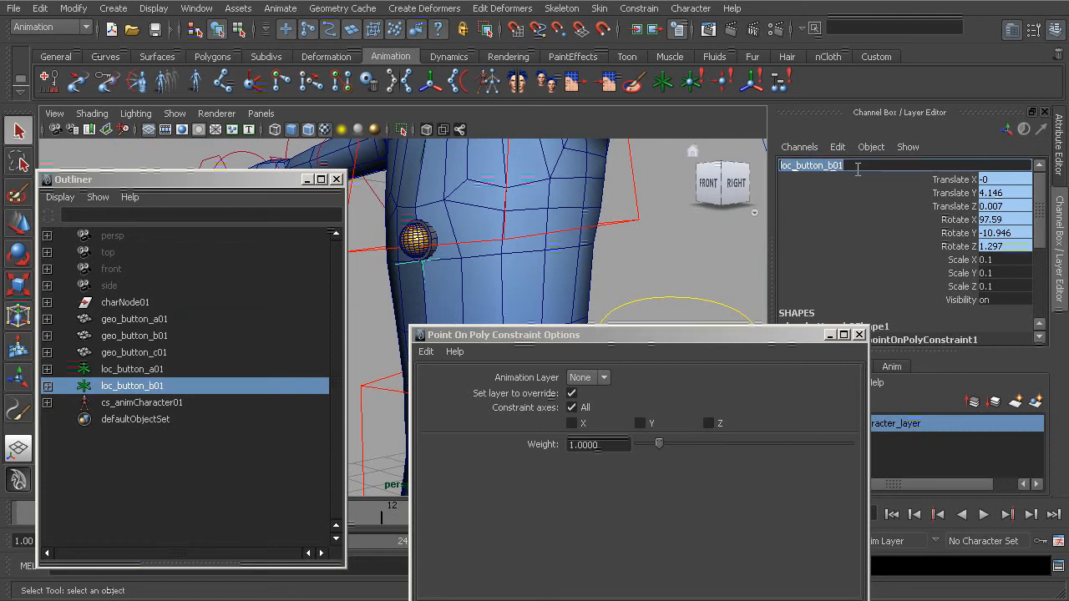
Step: Duplicate the loc_button_b01 locator for the bottom button
scroll(475, 239, "down", 2)
middle_click_drag(475, 239, 449, 210, "alt")
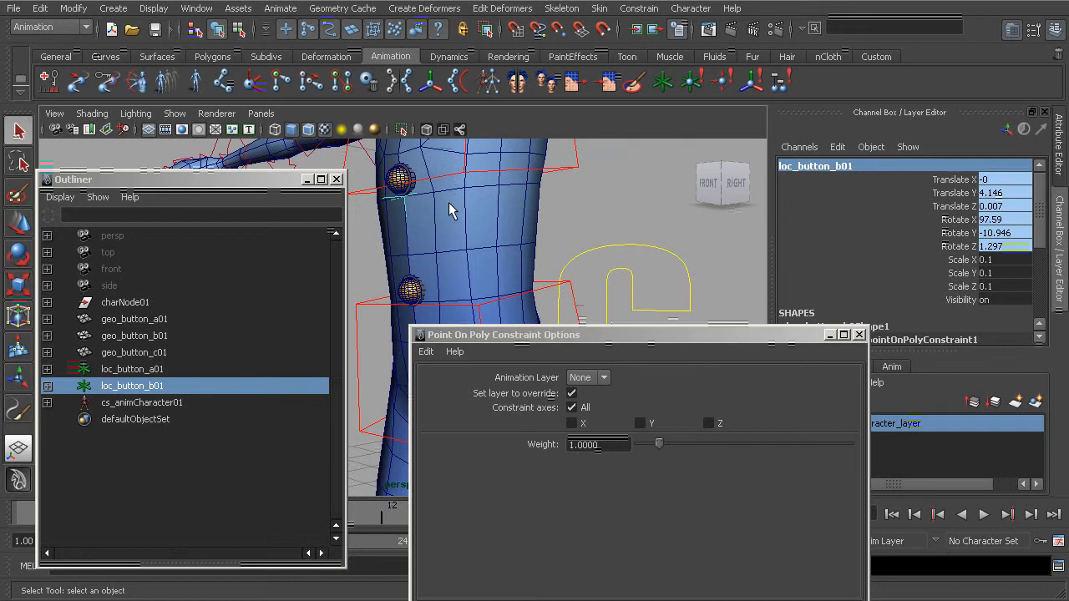
key("ctrl+d")
Step: Switch the view to wireframe and select the body vertex at the lower edge of the bottom button
mouse_move(438, 251)
middle_mouse_down("alt")
mouse_move(441, 194)
mouse_move(432, 223)
mouse_move(451, 256)
middle_mouse_up("alt")
right_click_drag(434, 248, 534, 235, "alt")
left_click(466, 288)
middle_click_drag(536, 235, 478, 285, "alt")
right_click_drag(468, 271, 524, 253, "alt")
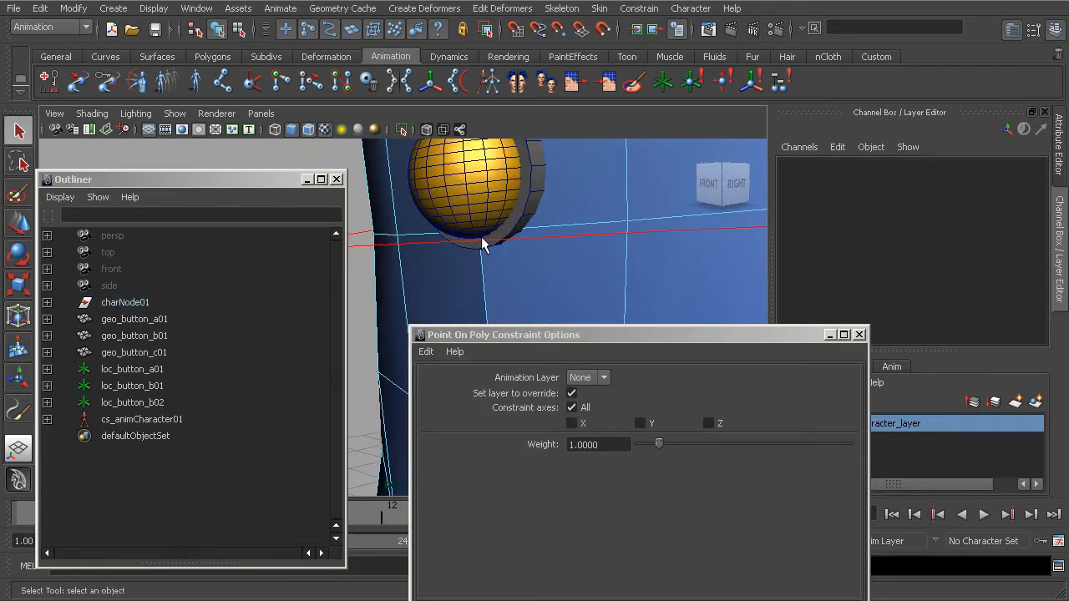
key("4")
right_click_drag(462, 251, 481, 253, "alt")
left_click(521, 197)
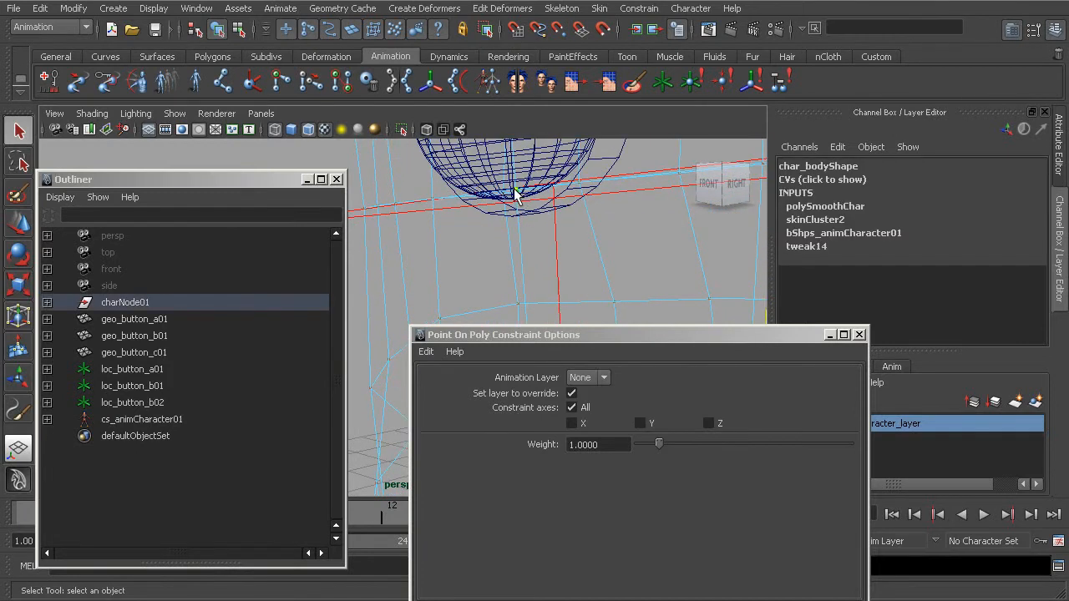
Step: Add loc_button_b02 to the selection and constrain it to the bottom button's vertex with an all-axes Point On Poly constraint
scroll(563, 228, "down", 3)
scroll(415, 241, "up", 3)
middle_click_drag(414, 235, 431, 247, "alt")
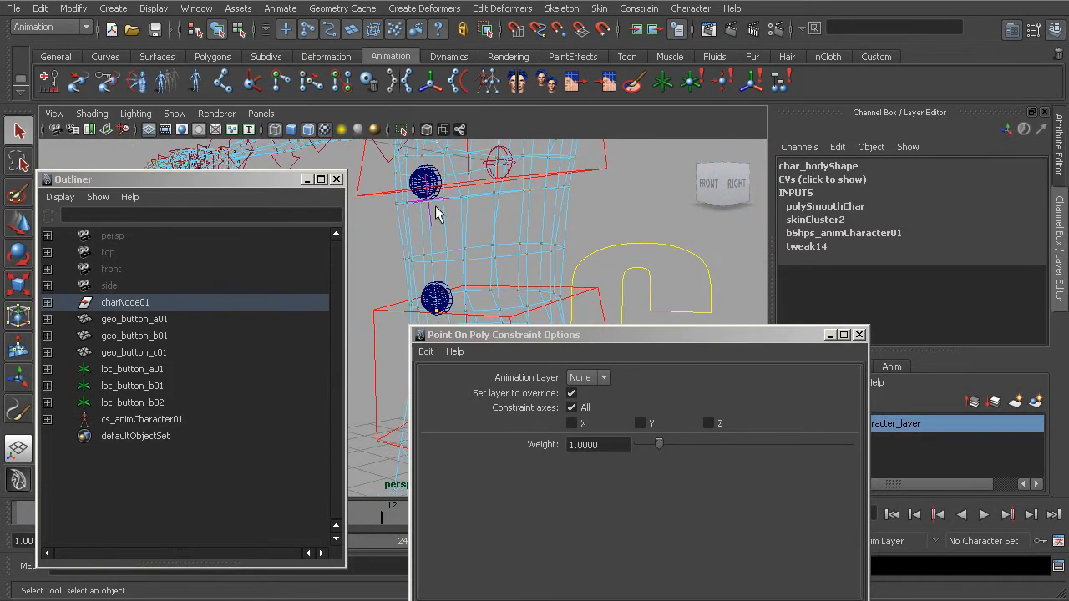
left_click(139, 403)
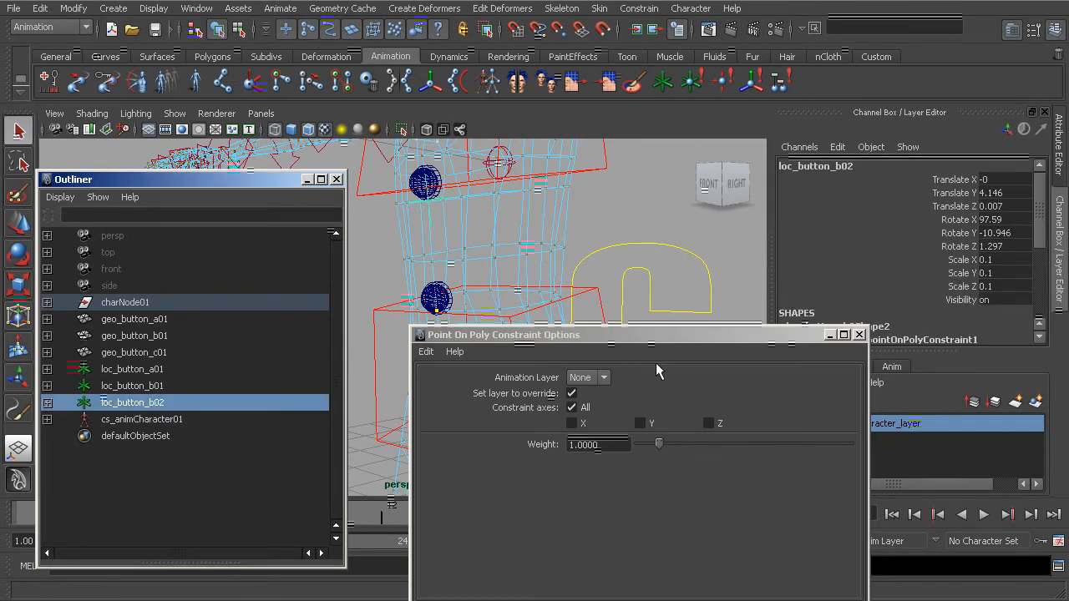
left_click(639, 461)
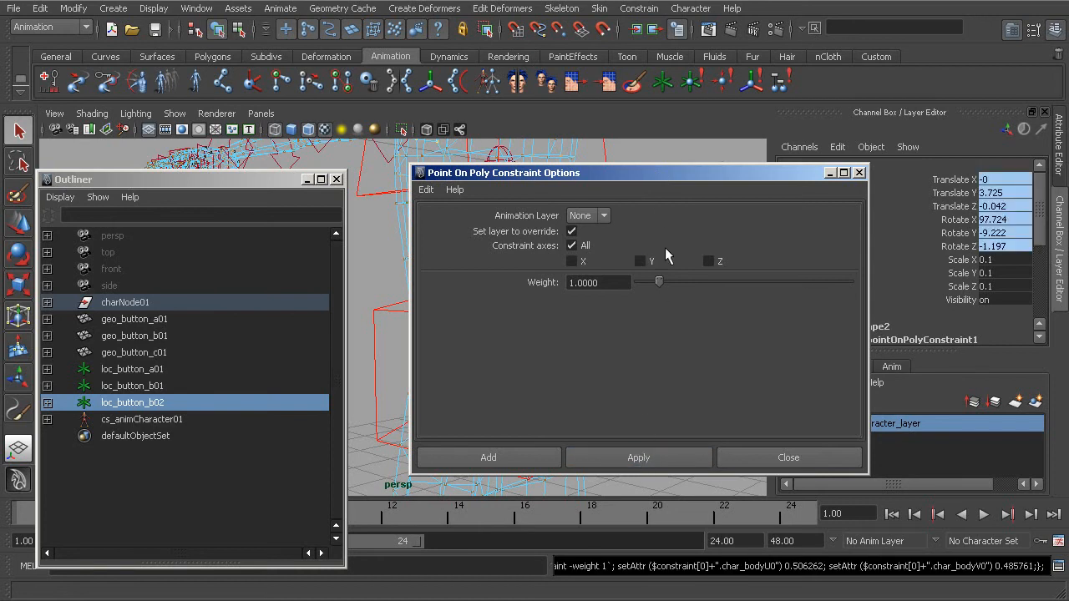
Step: Move the constraint options window off the buttons and rename the loc_button_b02 locator as loc_button_c01
left_click_drag(670, 172, 642, 441)
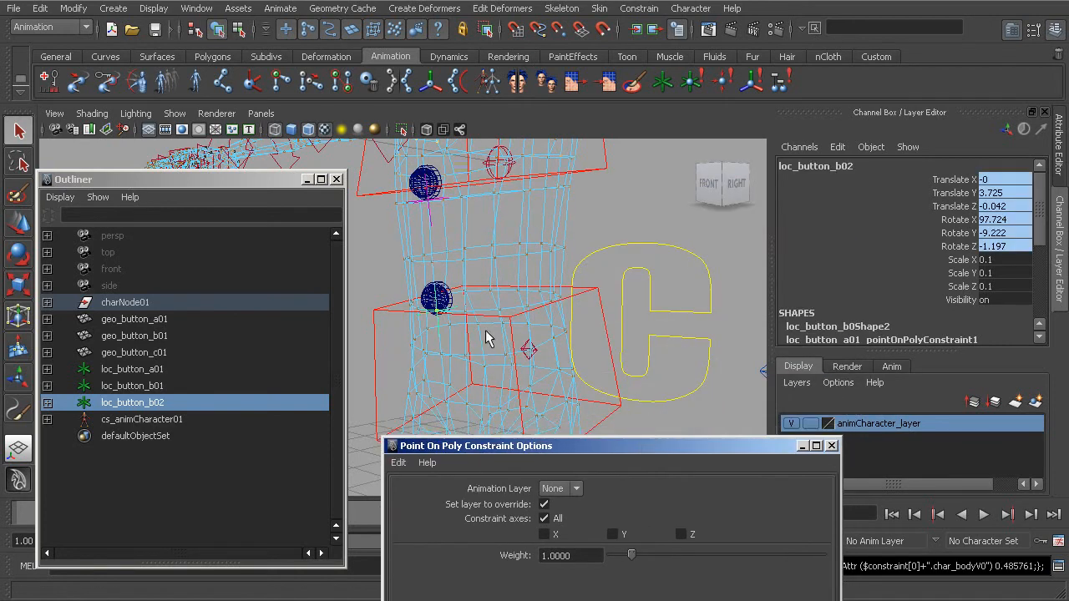
double_click(134, 403)
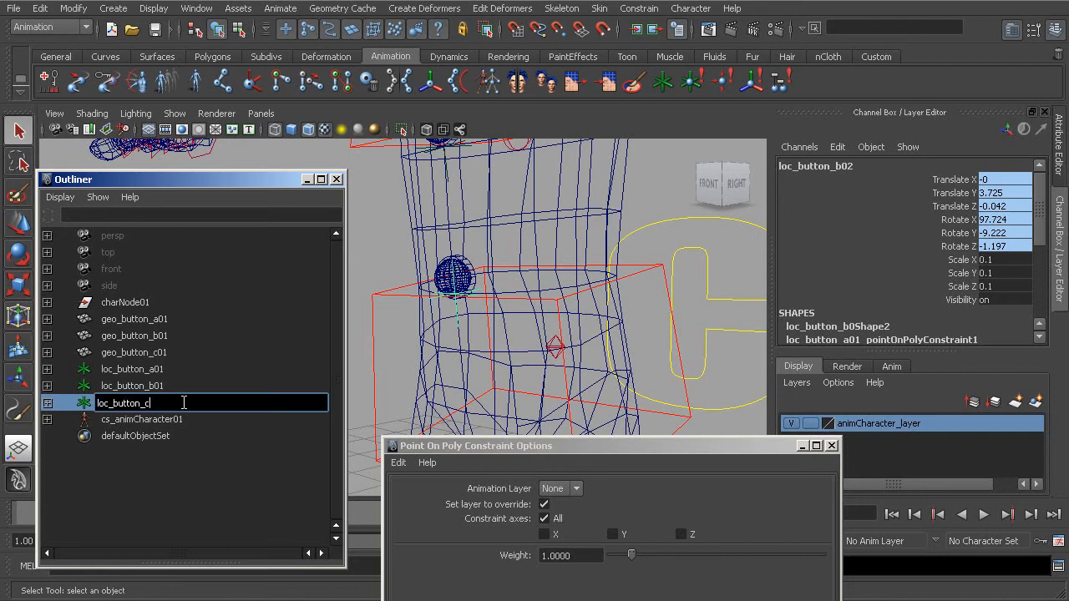
key("Return")
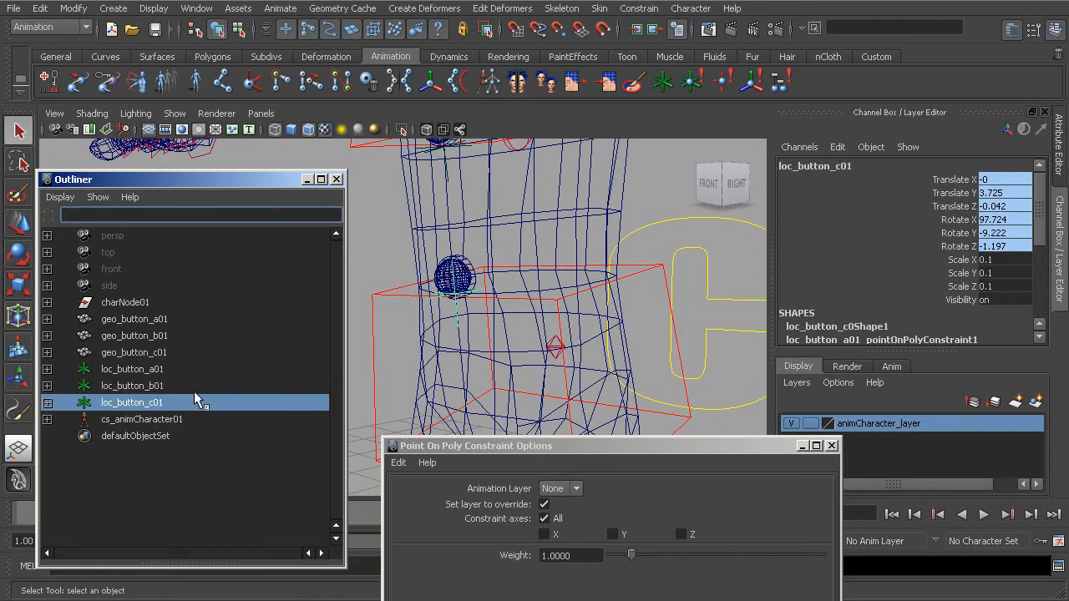
Step: Switch the view from wireframe back to textured shading with all three buttons in front view
right_click_drag(485, 271, 476, 247, "alt")
middle_click_drag(475, 247, 464, 302, "alt")
left_click_drag(445, 250, 578, 277, "alt")
right_click_drag(577, 277, 589, 274, "alt")
middle_click_drag(589, 274, 459, 300, "alt")
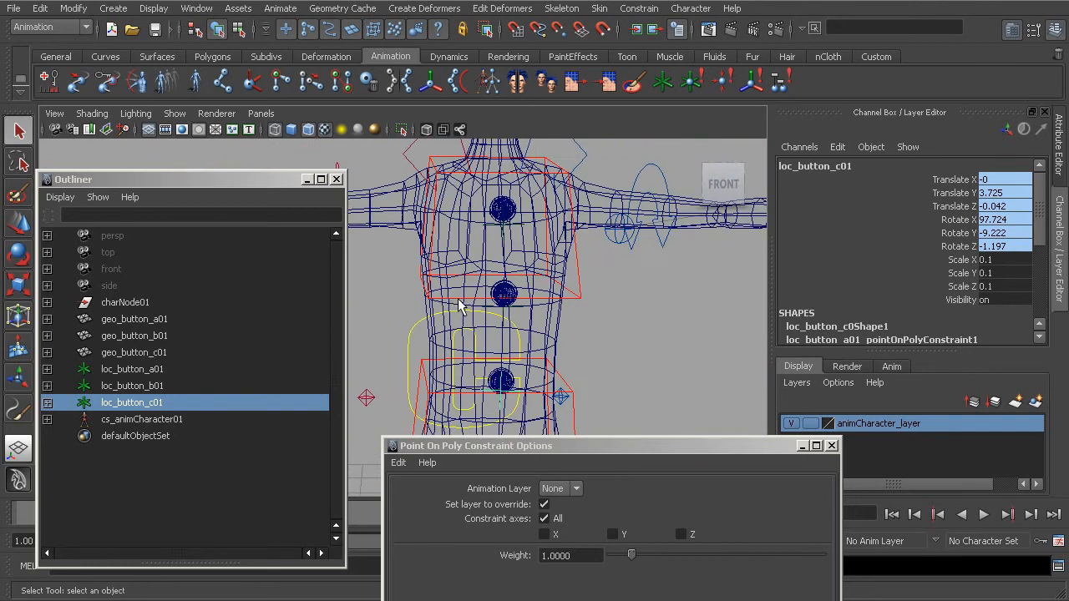
key("5")
key("6")
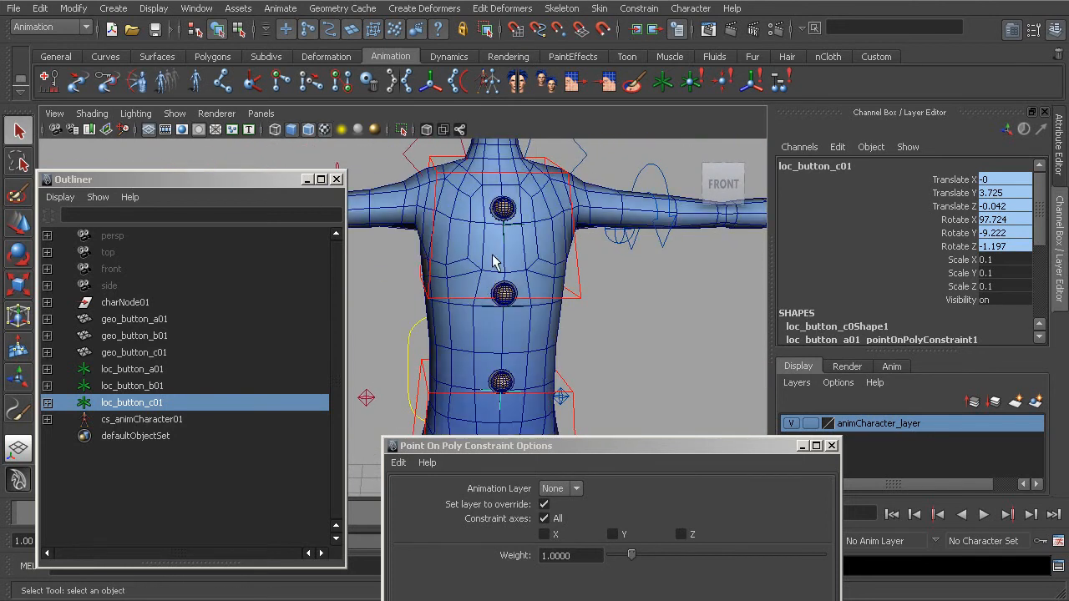
Step: Parent the top button geo_button_a01 to its locator loc_button_a01
middle_click_drag(492, 257, 470, 296, "alt")
left_click_drag(470, 295, 484, 277, "alt")
right_click_drag(485, 278, 497, 272, "alt")
left_click_drag(497, 276, 548, 251, "alt")
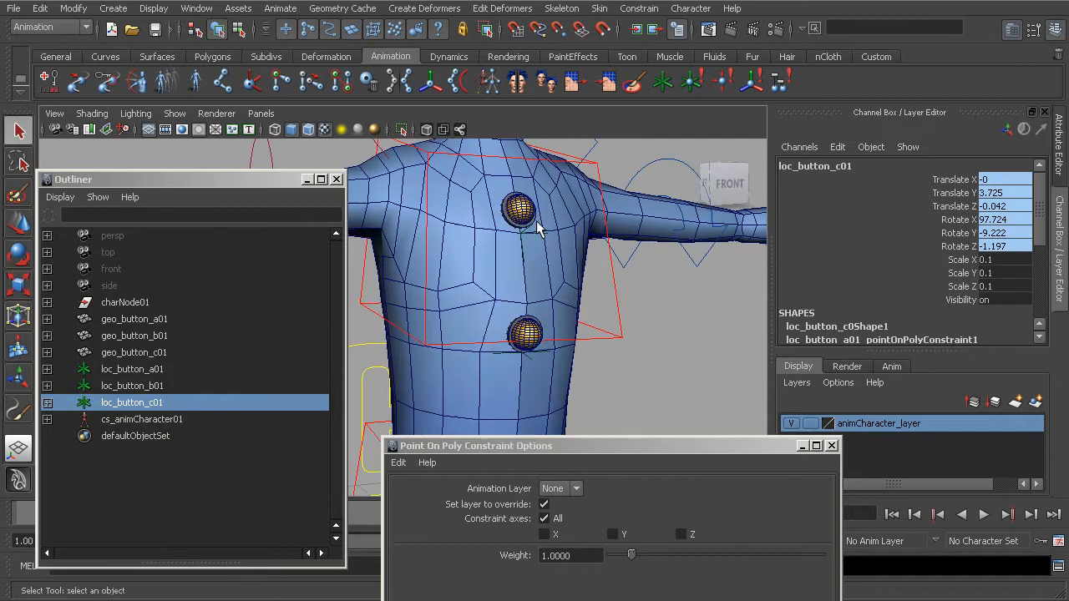
left_click(524, 215)
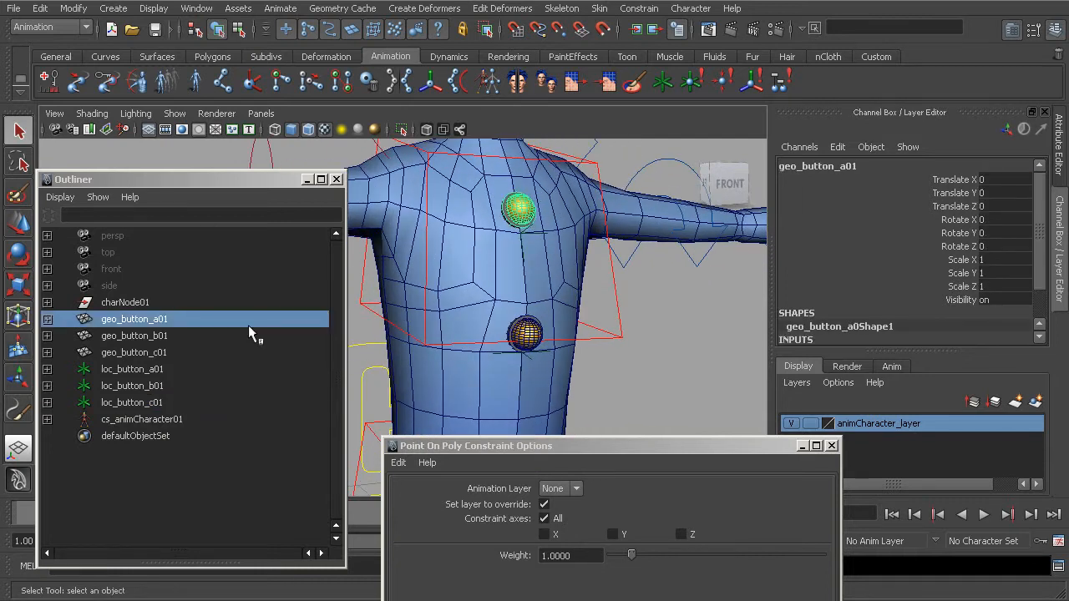
left_click(158, 323)
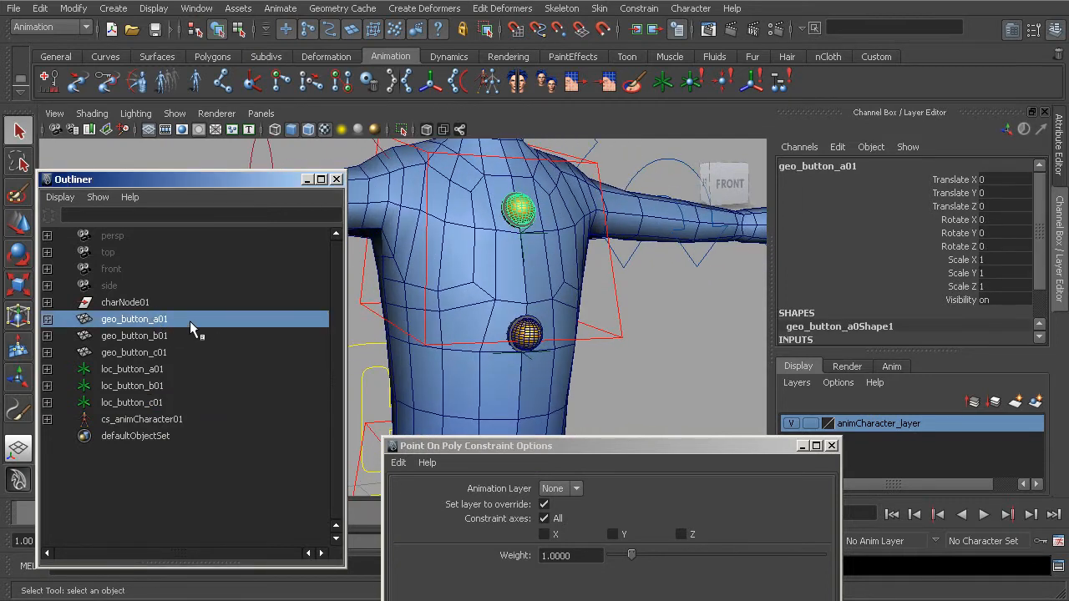
middle_click_drag(511, 249, 471, 310, "alt")
right_click_drag(471, 311, 608, 332, "alt")
middle_click_drag(560, 238, 472, 314, "alt")
right_click_drag(472, 313, 514, 311, "alt")
left_click(476, 282)
left_click(546, 291)
left_click(476, 276)
left_click(553, 299)
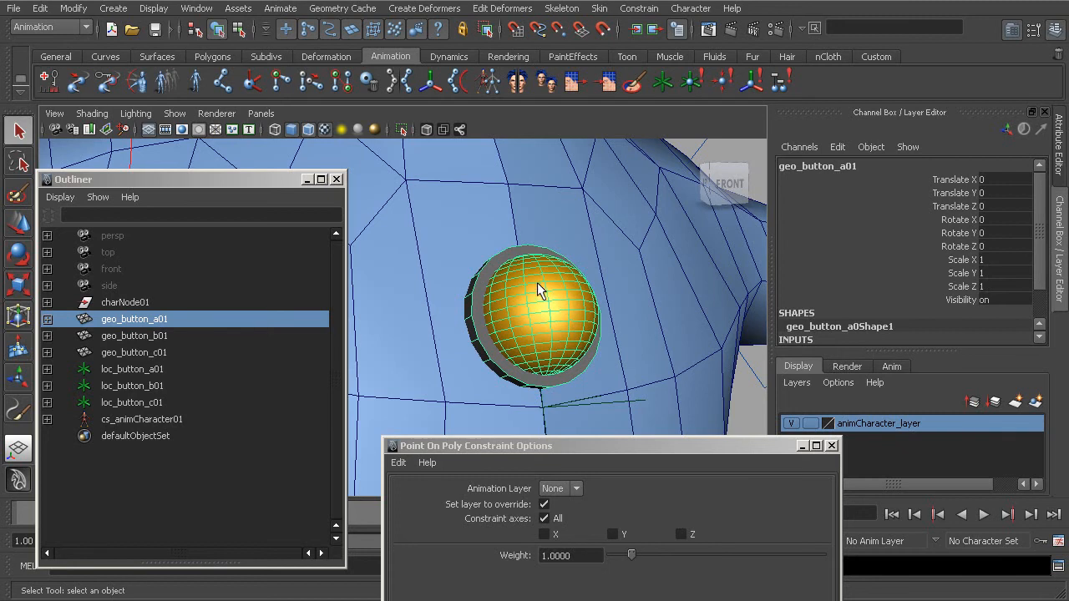
right_click_drag(549, 299, 543, 299, "alt")
middle_click_drag(543, 299, 524, 280, "alt")
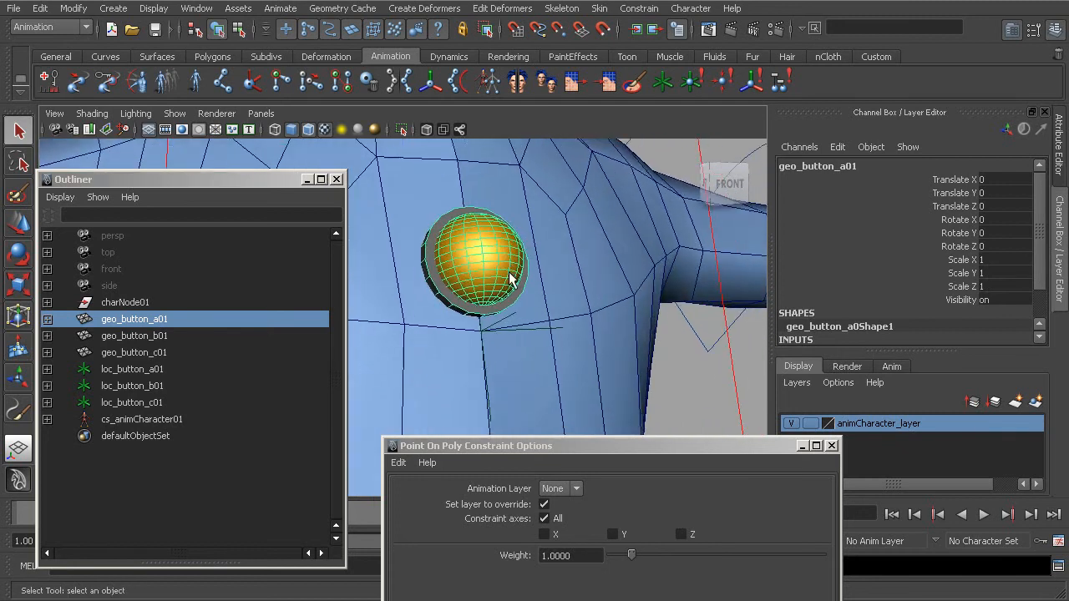
right_click_drag(524, 280, 533, 263, "alt")
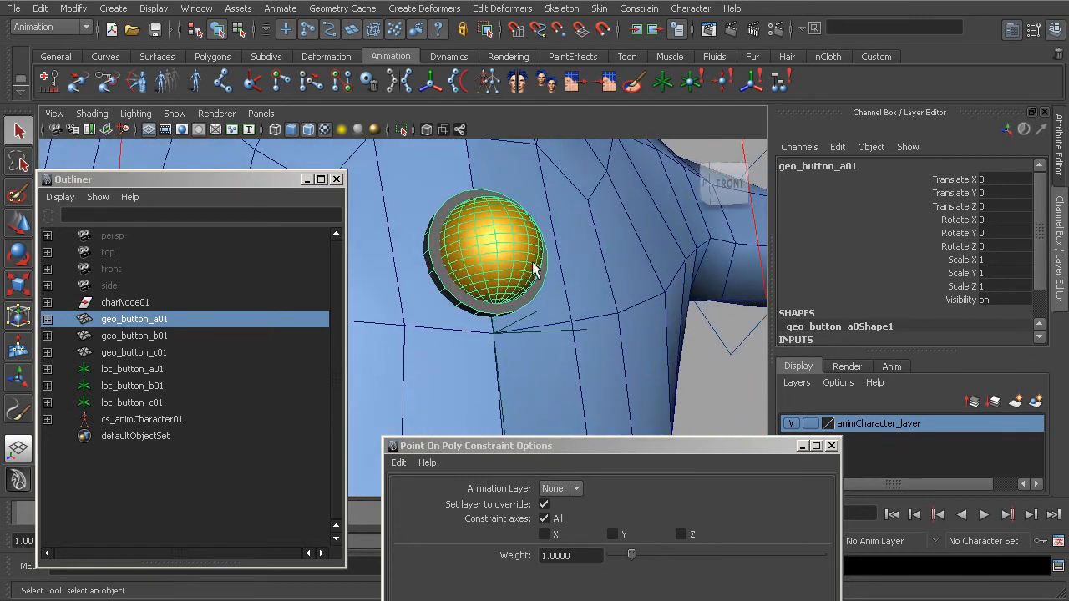
left_click(553, 330, "shift")
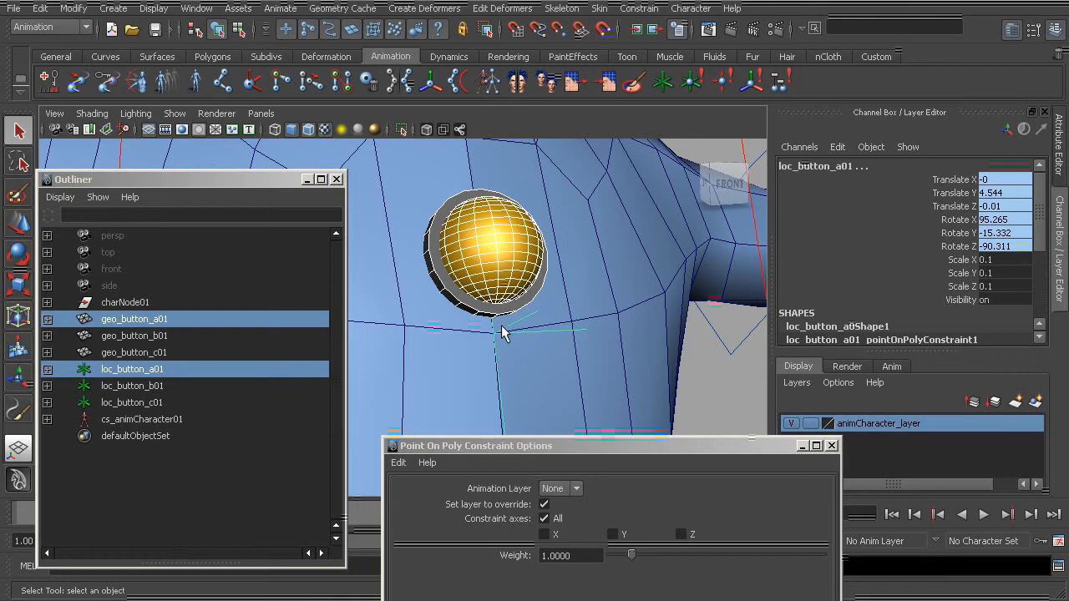
key("p")
Step: Parent the middle button geo_button_b01 to its locator loc_button_b01
right_click_drag(529, 329, 504, 320, "alt")
middle_click_drag(504, 320, 508, 265, "alt")
right_click_drag(428, 253, 497, 265, "alt")
left_click(487, 224)
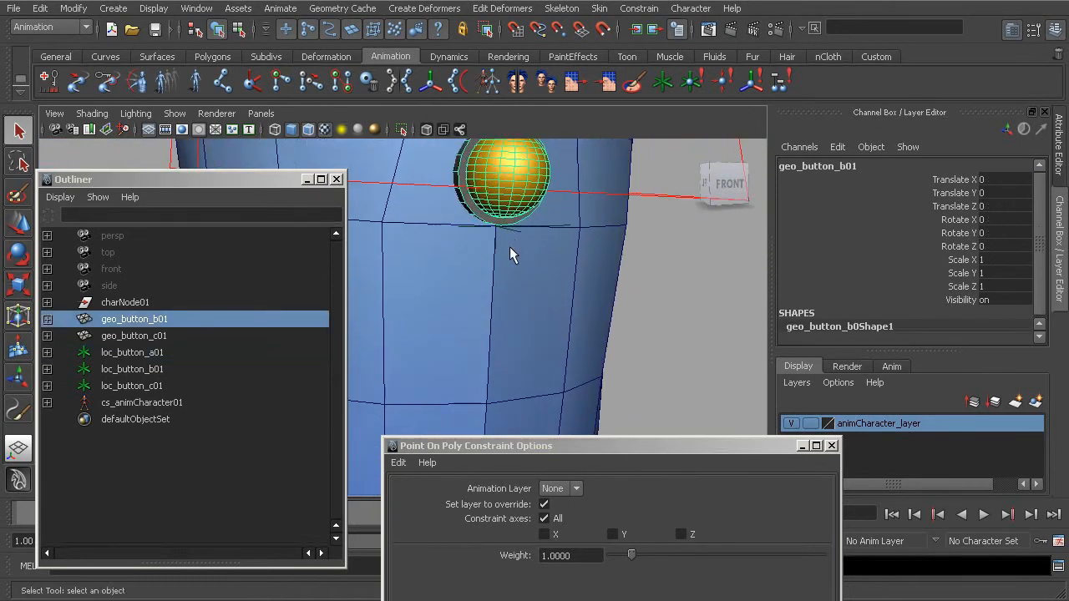
left_click(516, 233, "shift")
key("p")
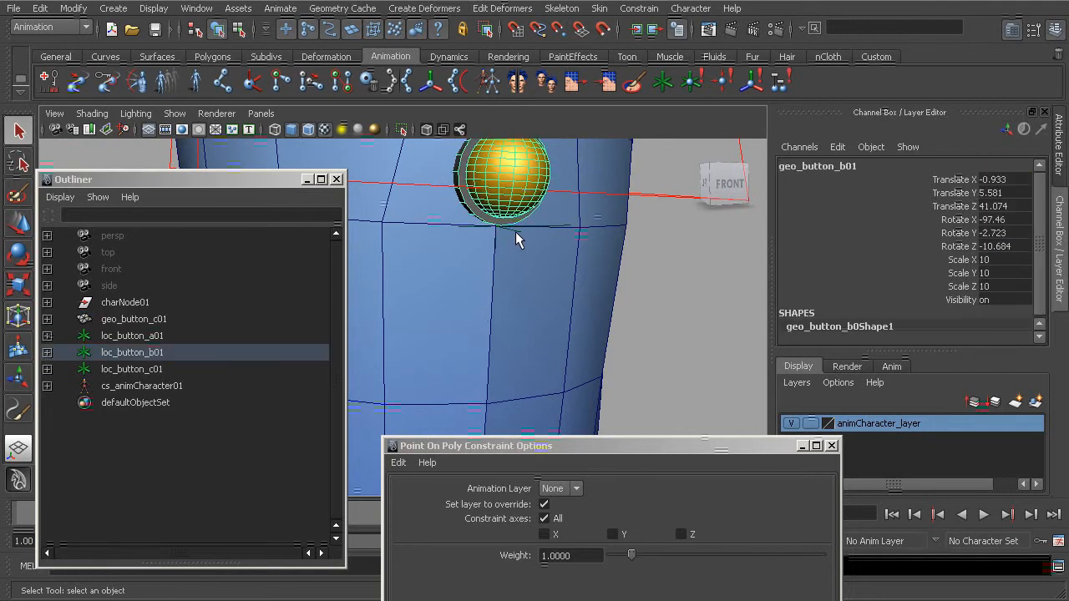
Step: Parent the bottom button geo_button_c01 to its locator loc_button_c01
right_click_drag(530, 240, 503, 251, "alt")
middle_click_drag(502, 330, 486, 250, "alt")
right_click_drag(484, 263, 510, 280, "alt")
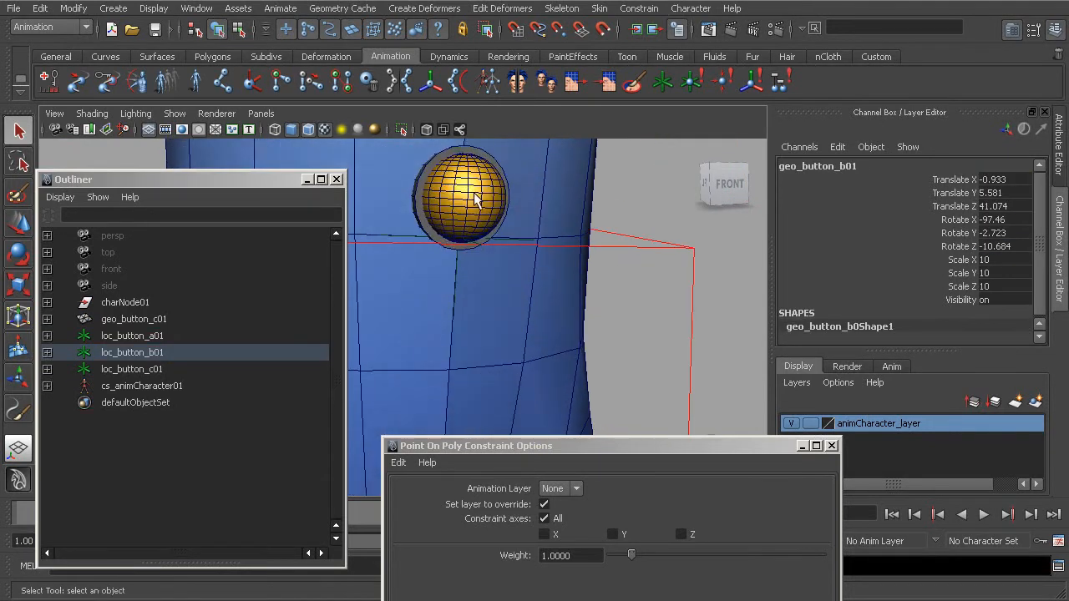
left_click(474, 192)
middle_click_drag(478, 217, 478, 257, "alt")
right_click_drag(477, 257, 504, 282, "alt")
left_click(557, 278, "shift")
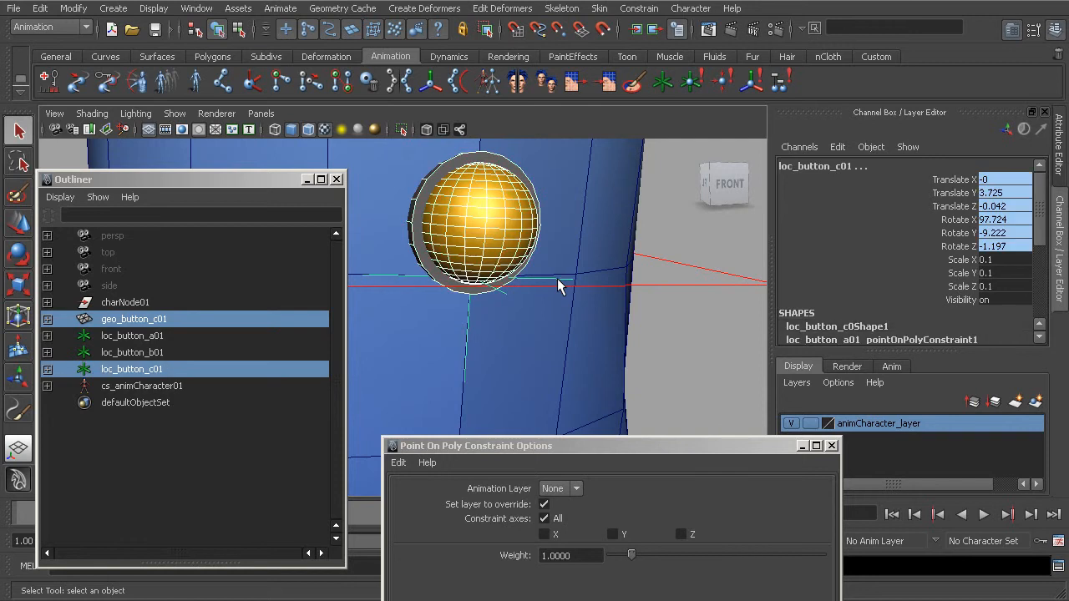
key("p")
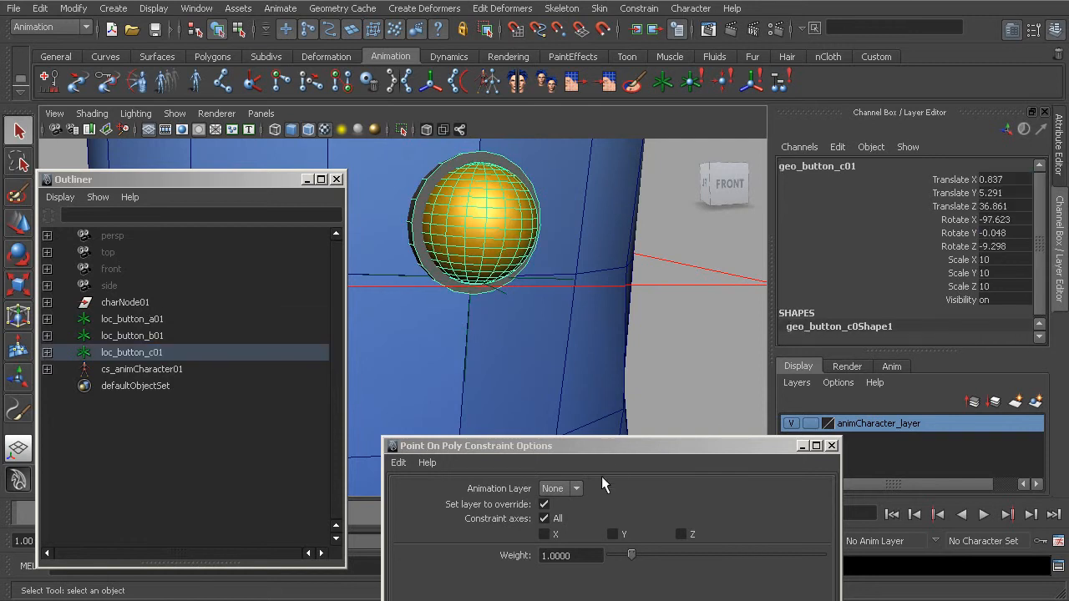
Step: Close the Point On Poly Constraint options and the Outliner to uncover the character
left_click(739, 313)
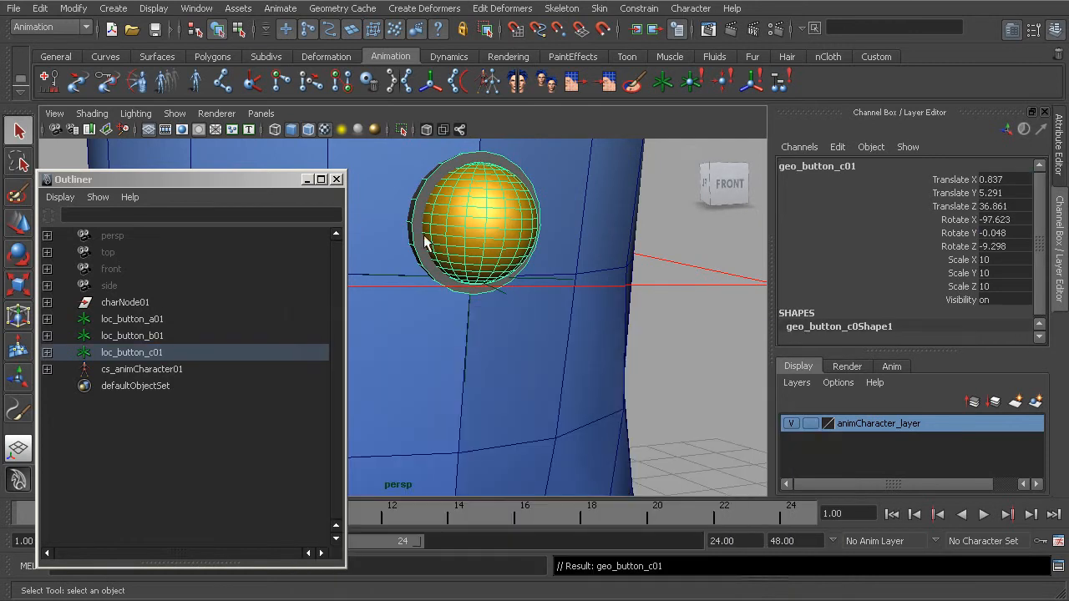
left_click(336, 180)
scroll(437, 279, "down", 6)
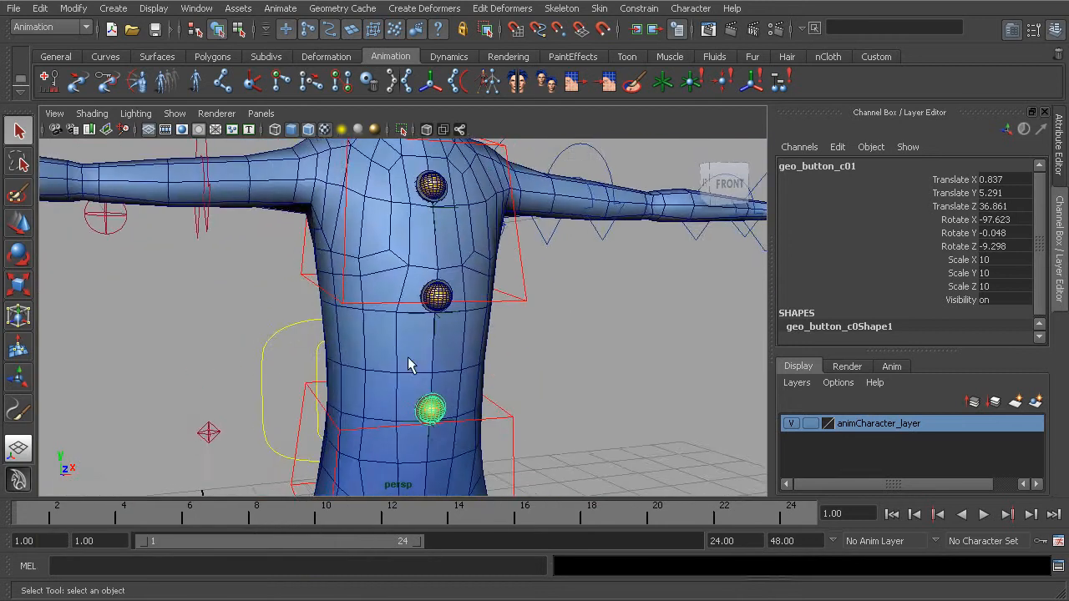
Step: Test the buttons by moving the cc_chest01 control slightly and rotating it about -22 degrees in X
left_click(467, 281)
middle_click_drag(556, 312, 587, 384, "alt")
right_click_drag(588, 383, 554, 375, "alt")
middle_click_drag(555, 376, 563, 361, "alt")
right_click_drag(563, 361, 470, 328, "alt")
key("e")
middle_click_drag(470, 329, 493, 314, "alt")
left_click_drag(493, 314, 378, 304, "alt")
key("w")
Step: Test the buttons by rotating the cc_hip01 control about 9, -11 and -19 degrees in X, Y and Z and moving it sideways
left_click(469, 392)
left_click_drag(472, 395, 355, 353, "alt")
key("e")
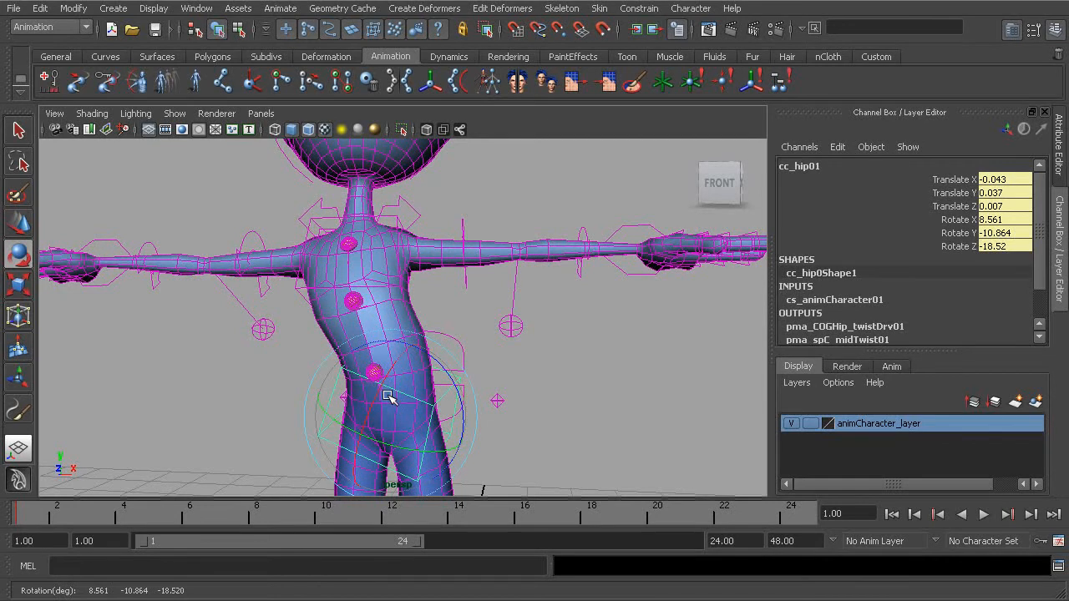
key("w")
left_click_drag(384, 426, 331, 431)
Step: Reset all translate and rotate values of the cc_hip01 and cc_chest01 controls to 0
left_click_drag(1006, 180, 1005, 246)
type("0")
key("Return")
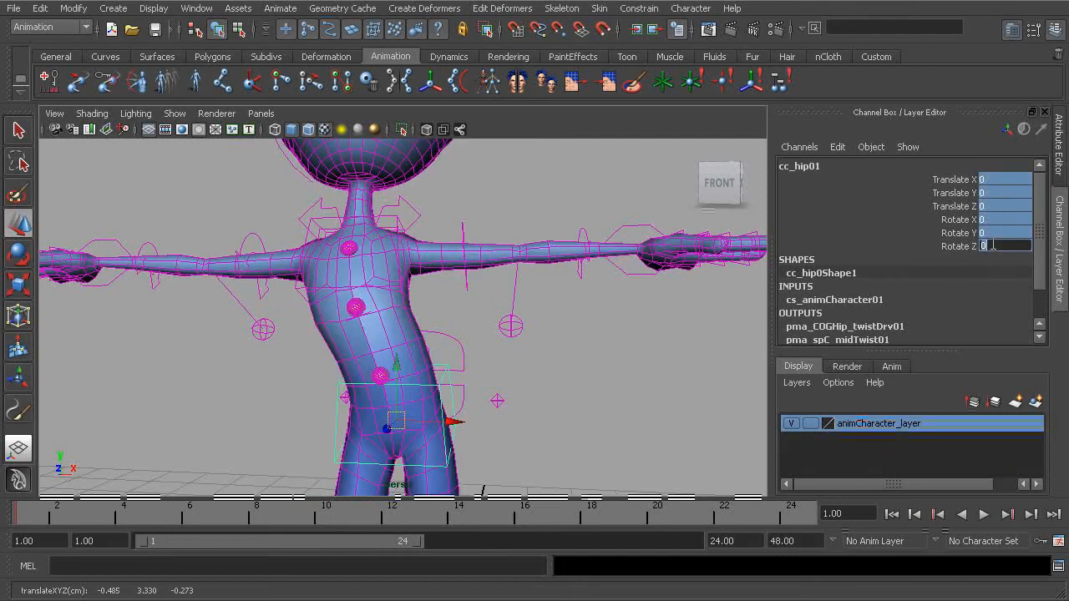
left_click(396, 219)
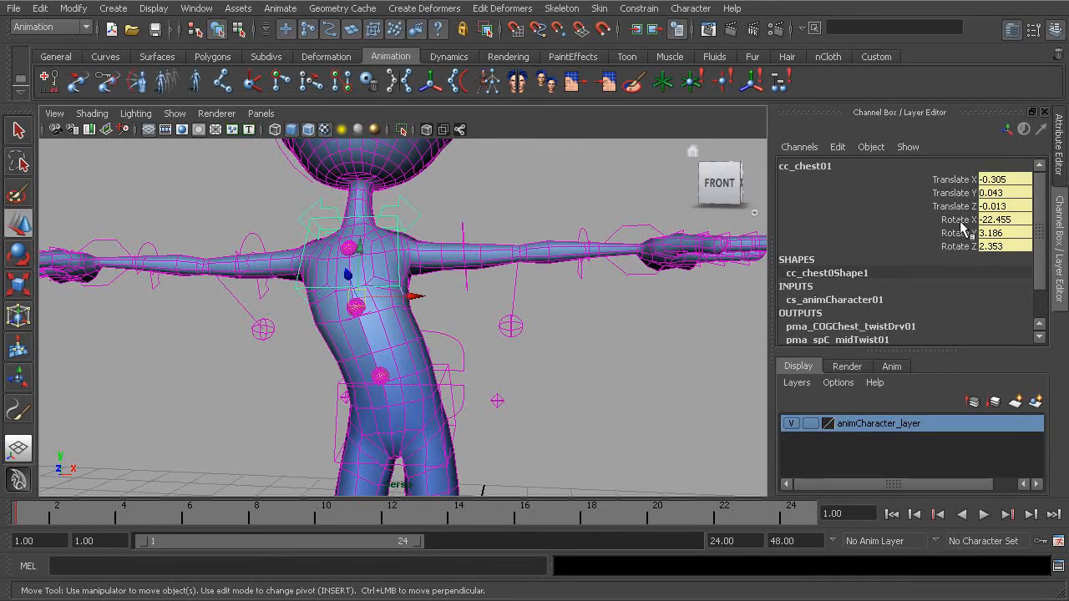
left_click_drag(1005, 185, 1005, 247)
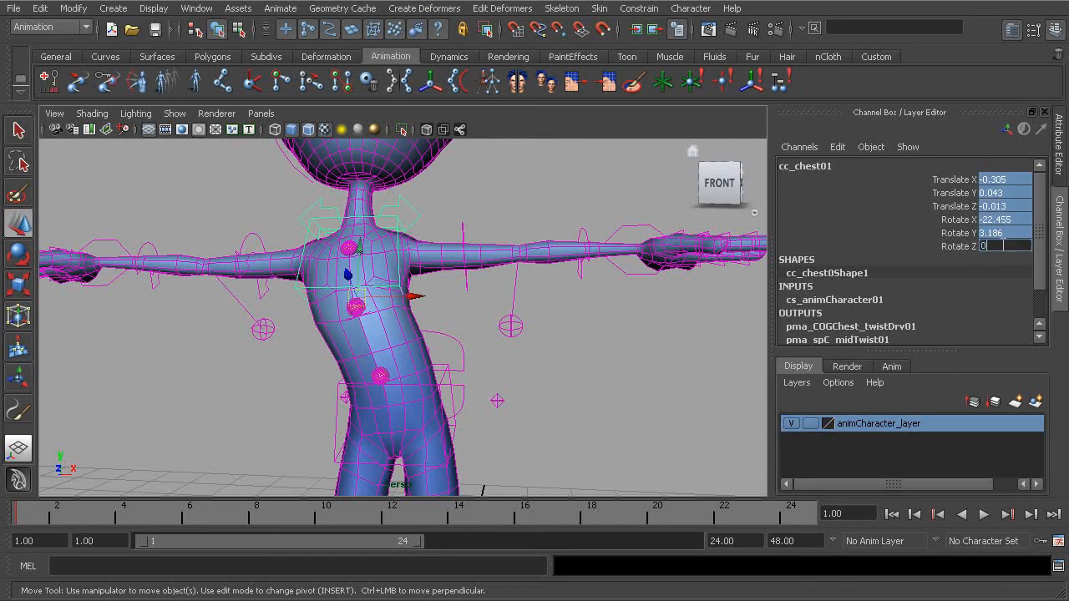
type("0")
key("Return")
Step: Select the top button's locator loc_button_a01 and show its Point On Poly constraint attributes
left_click_drag(460, 281, 415, 284, "alt")
middle_click_drag(415, 284, 413, 348, "alt")
right_click_drag(413, 348, 586, 416, "alt")
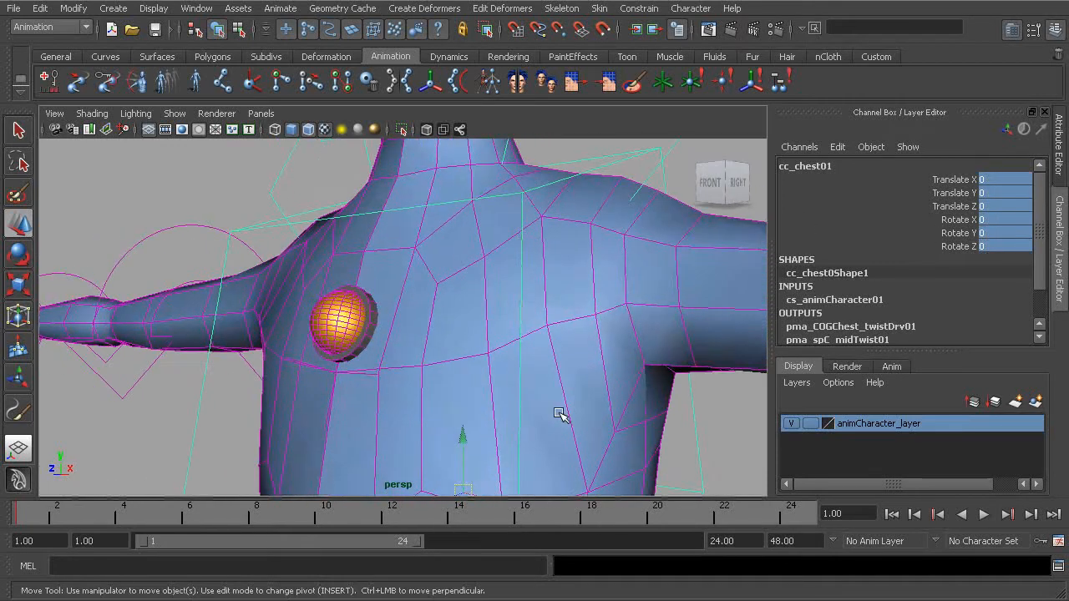
left_click_drag(587, 416, 485, 351, "alt")
right_click_drag(484, 351, 355, 332, "alt")
left_click(308, 279)
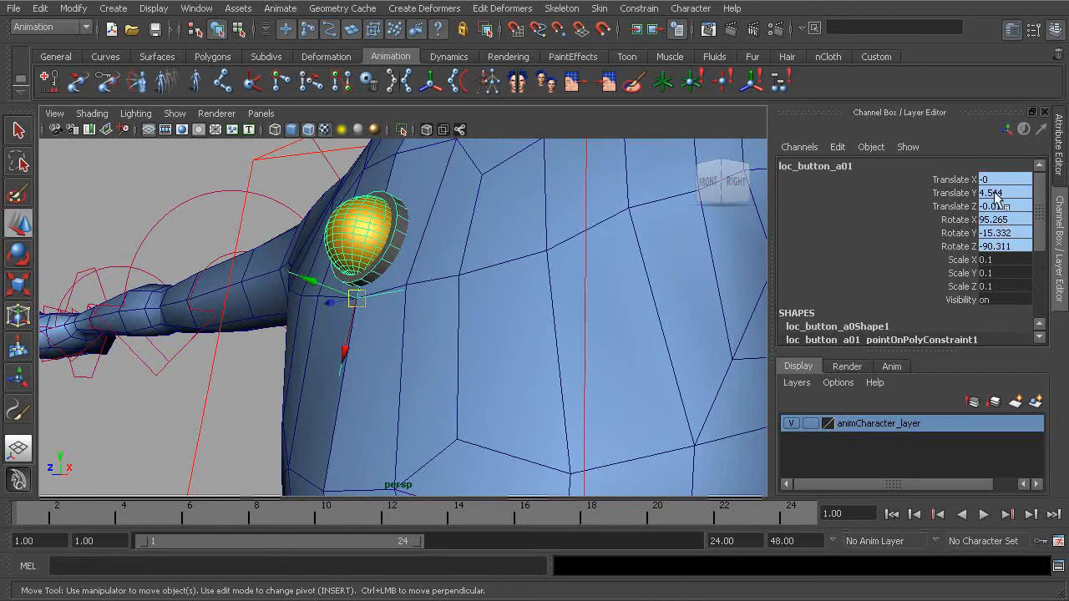
left_click_drag(1043, 230, 1045, 286)
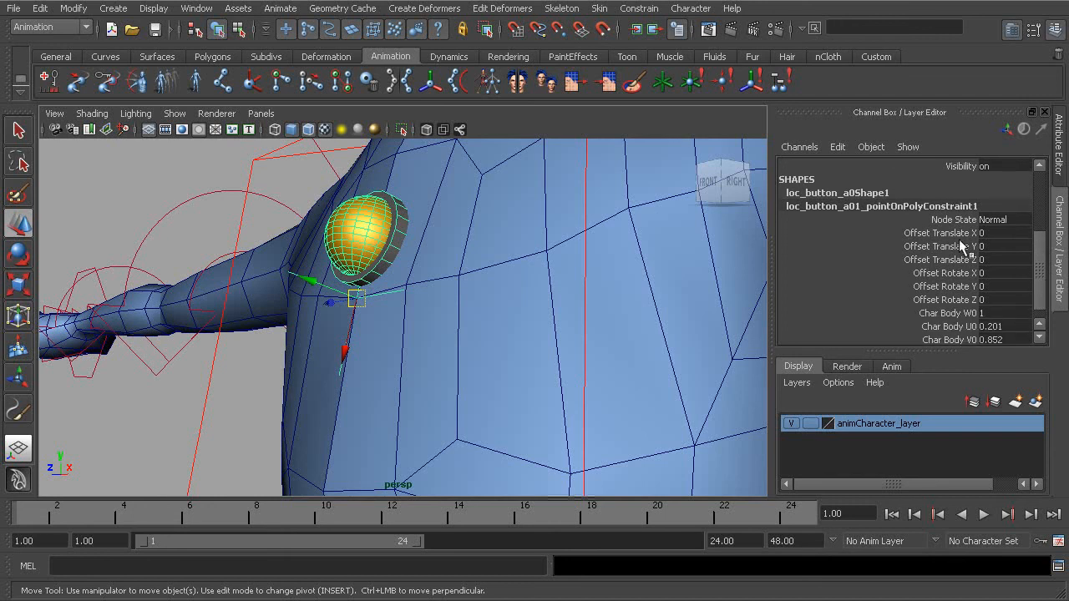
Step: Try out the constraint's Offset Translate X, Offset Translate Y and Offset Rotate Y on the top button, undoing each change
left_click(954, 236)
mouse_move(448, 292)
middle_mouse_down()
mouse_move(458, 292)
mouse_move(444, 293)
middle_mouse_up()
key("ctrl+z")
left_click(954, 246)
middle_click_drag(379, 316, 390, 316)
key("ctrl+z")
left_click(952, 285)
middle_click_drag(618, 326, 544, 327)
key("ctrl+z")
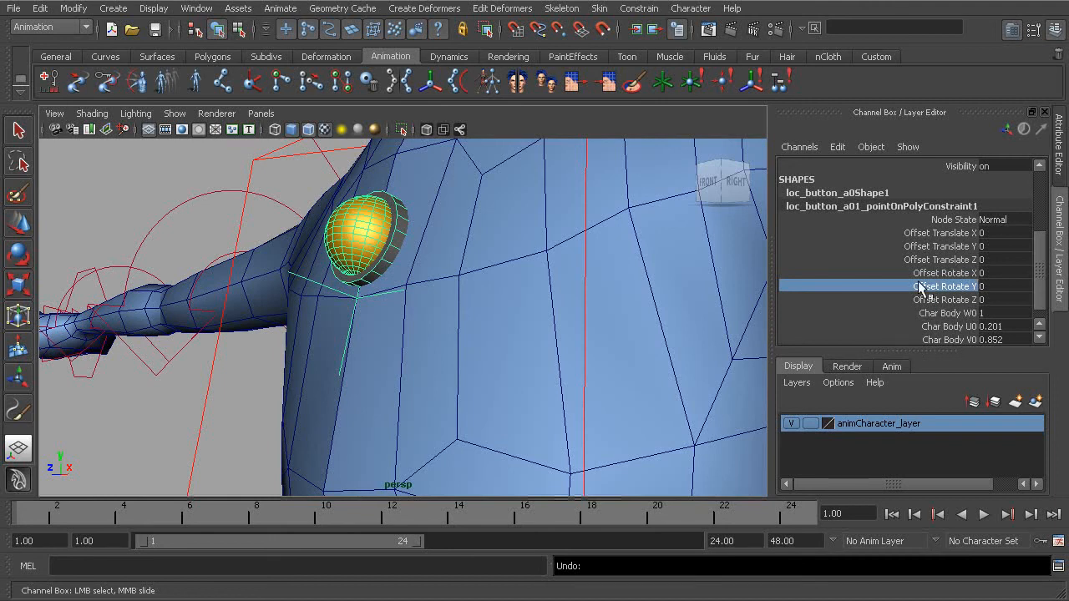
Step: Set the constraint's Char Body W0 weight to 0, check the top button's position near the feet, and undo the change
left_click(946, 315)
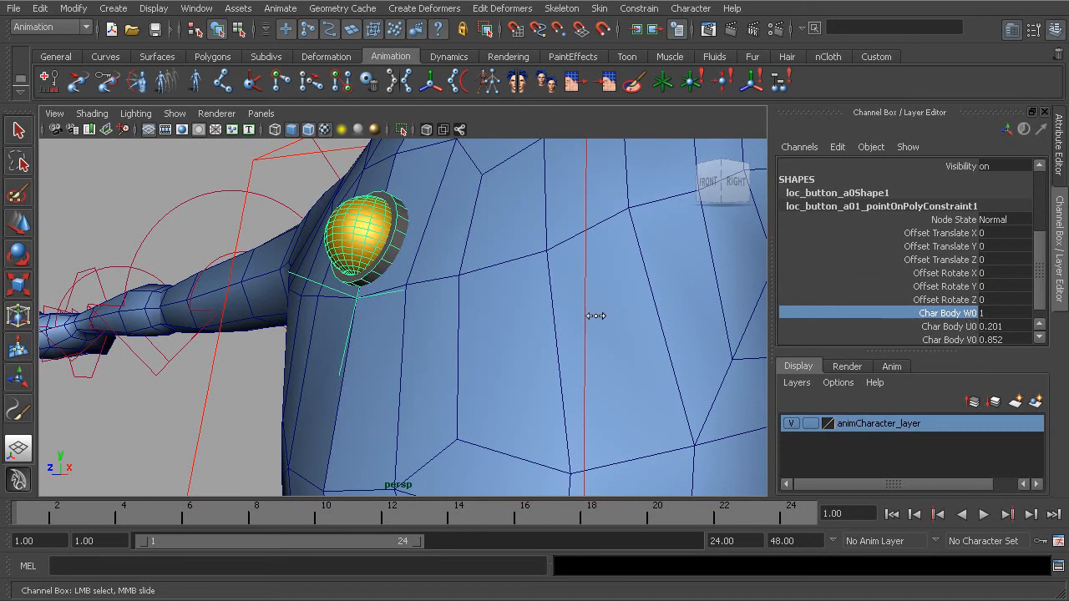
middle_click_drag(597, 317, 535, 316)
right_click_drag(588, 340, 278, 266, "alt")
left_click_drag(334, 302, 404, 309, "alt")
middle_click_drag(544, 421, 513, 309, "alt")
right_click_drag(513, 309, 419, 281, "alt")
middle_click_drag(485, 270, 483, 246, "alt")
right_click_drag(520, 274, 434, 295, "alt")
middle_click_drag(434, 311, 425, 224, "alt")
middle_click_drag(439, 402, 434, 264, "alt")
left_click_drag(435, 264, 489, 282, "alt")
middle_click_drag(443, 436, 415, 334, "alt")
right_click_drag(418, 359, 512, 380, "alt")
left_click_drag(462, 351, 462, 375, "alt")
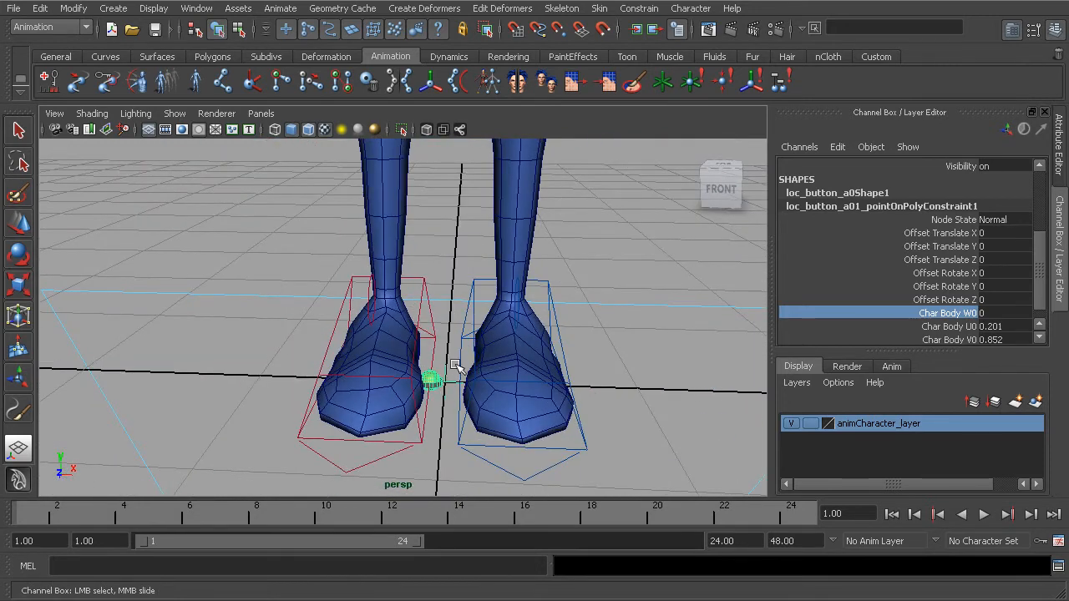
right_click_drag(543, 327, 355, 249, "alt")
middle_click_drag(421, 219, 438, 407, "alt")
right_click_drag(514, 359, 425, 289, "alt")
key("ctrl+z")
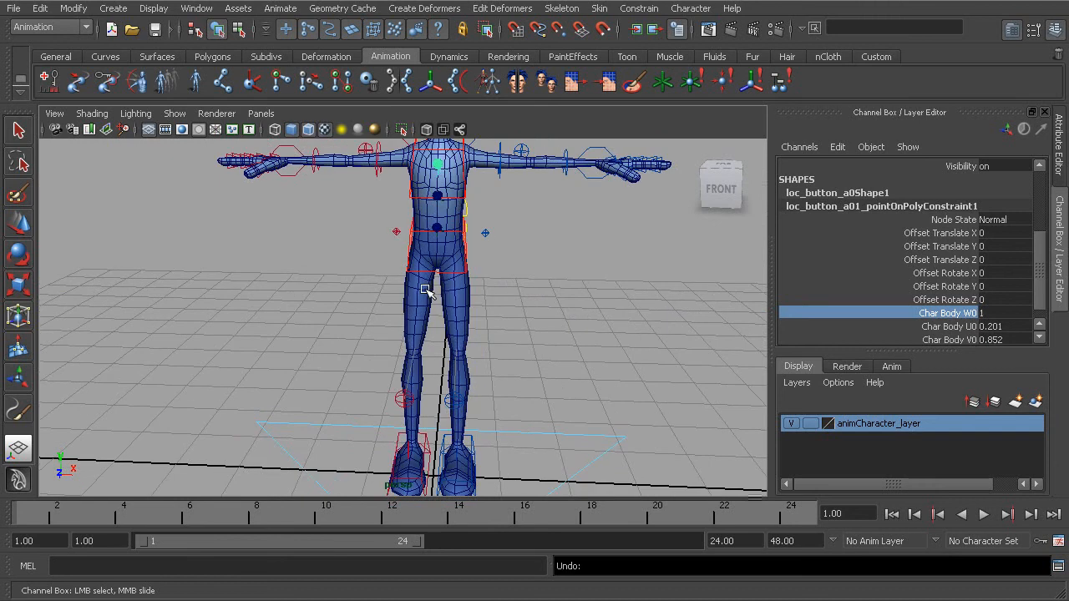
Step: Try sliding the constraint's Char Body U0 value for the top button and undo the change
scroll(1040, 301, "down", 1)
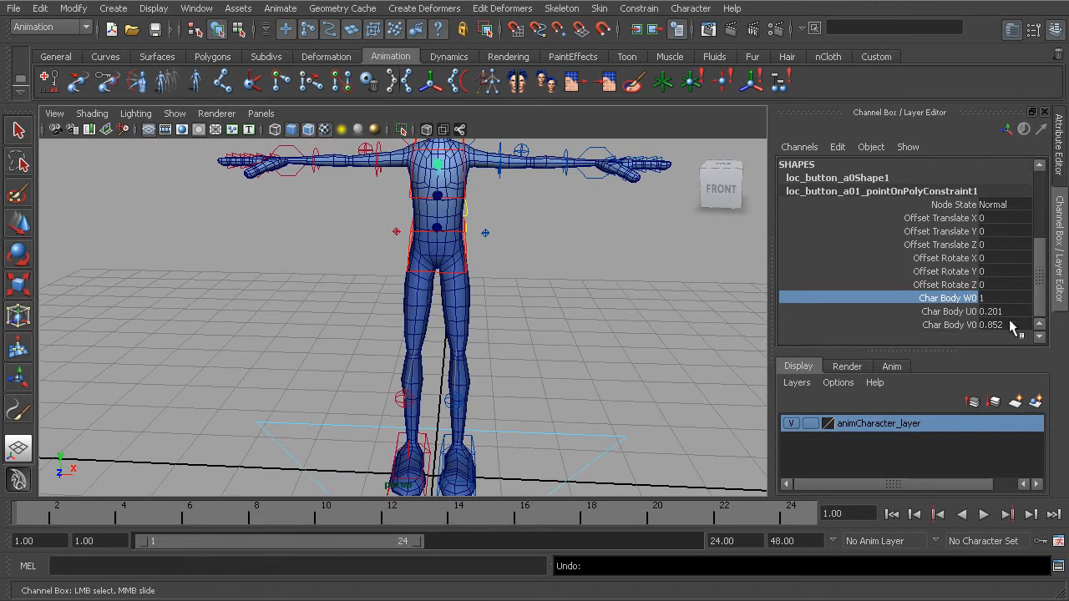
middle_click_drag(473, 225, 489, 329, "alt")
left_click_drag(490, 329, 456, 310, "alt")
right_click_drag(368, 315, 518, 328, "alt")
middle_click_drag(525, 329, 492, 444, "alt")
right_click_drag(376, 368, 466, 279, "alt")
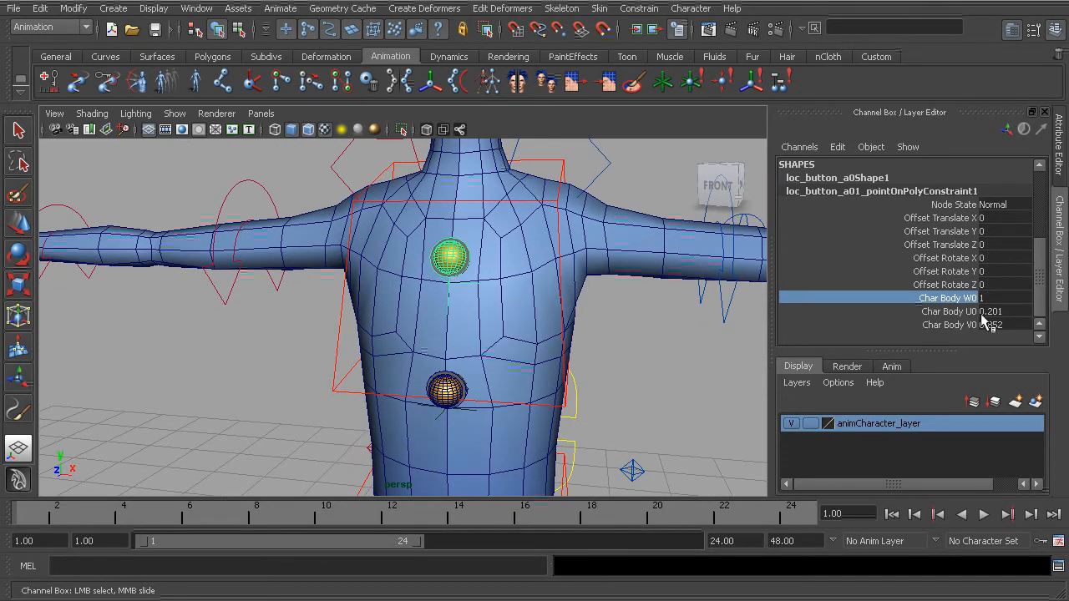
left_click(955, 310)
middle_click_drag(633, 337, 602, 335)
key("ctrl+z")
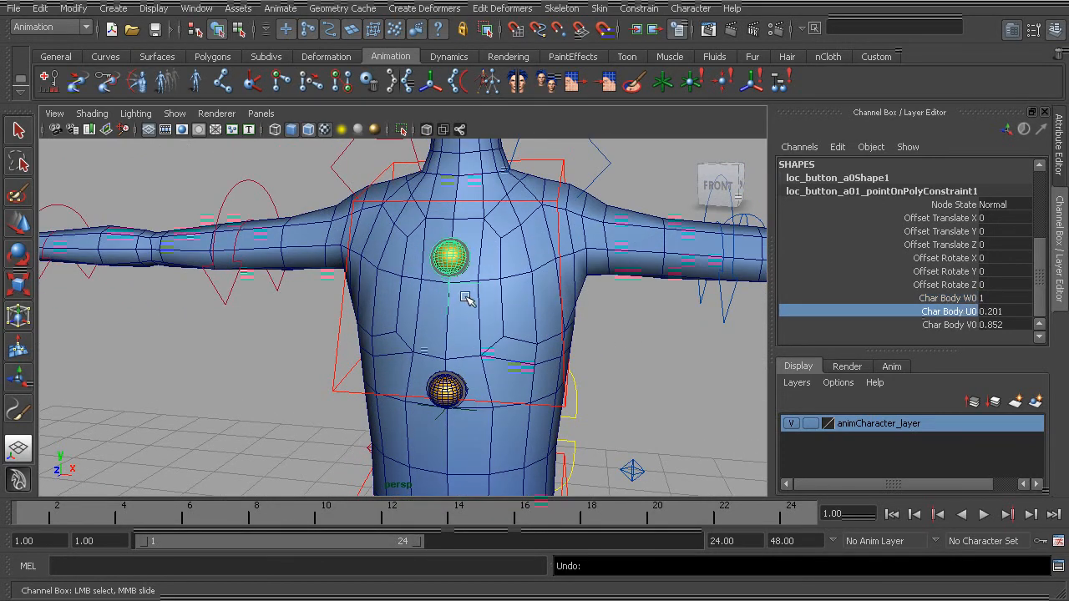
Step: Try lowering the constraint's Char Body V0 to about 0.452, look for the button along the body, and undo the change
left_click(954, 325)
middle_click_drag(517, 321, 486, 322)
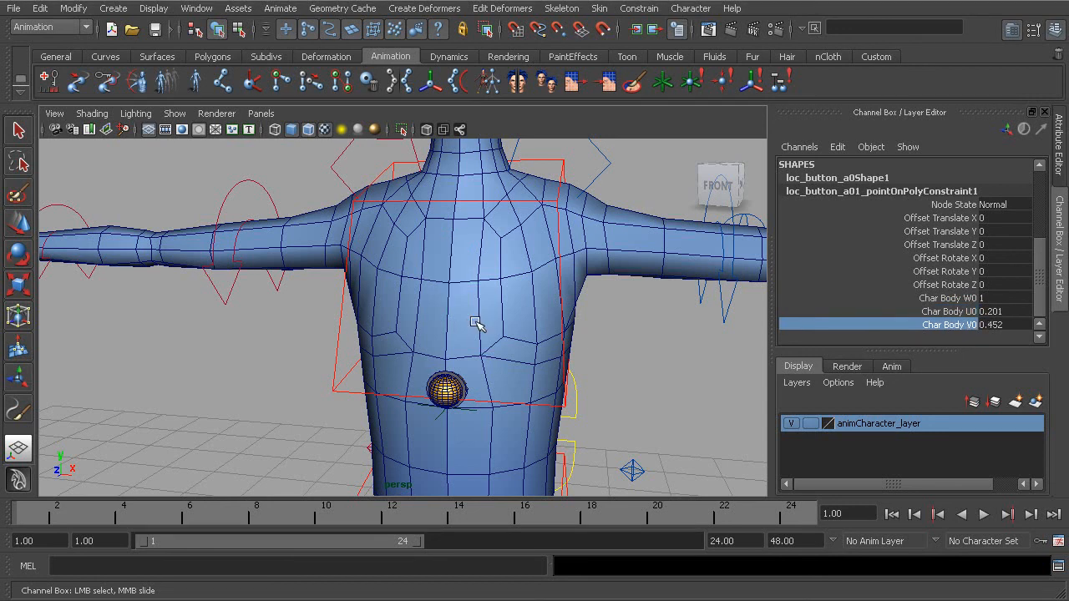
right_click_drag(509, 333, 405, 315, "alt")
middle_click_drag(455, 413, 456, 282, "alt")
right_click_drag(460, 289, 405, 301, "alt")
middle_click_drag(407, 386, 410, 236, "alt")
middle_click_drag(434, 371, 426, 209, "alt")
left_click_drag(447, 238, 438, 372, "alt")
key("ctrl+z")
middle_click_drag(477, 201, 484, 451, "alt")
middle_click_drag(459, 267, 486, 436, "alt")
left_click_drag(447, 336, 411, 340, "alt")
right_click_drag(411, 339, 480, 341, "alt")
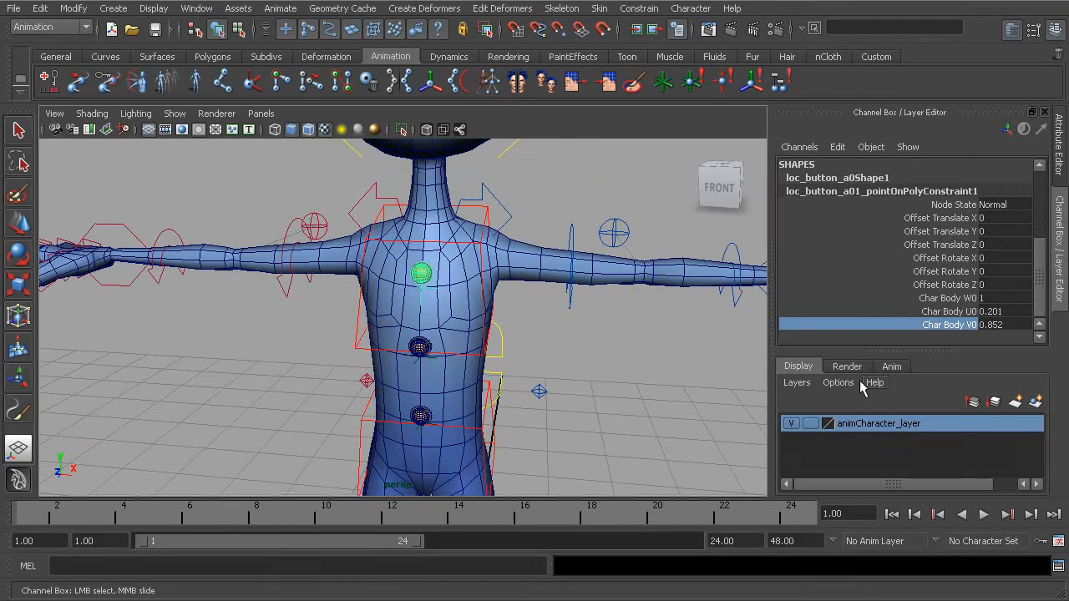
Step: Examine the Char Body U0 and V0 values of the top button's constraint
left_click(995, 314)
left_click(995, 324)
left_click(1001, 313)
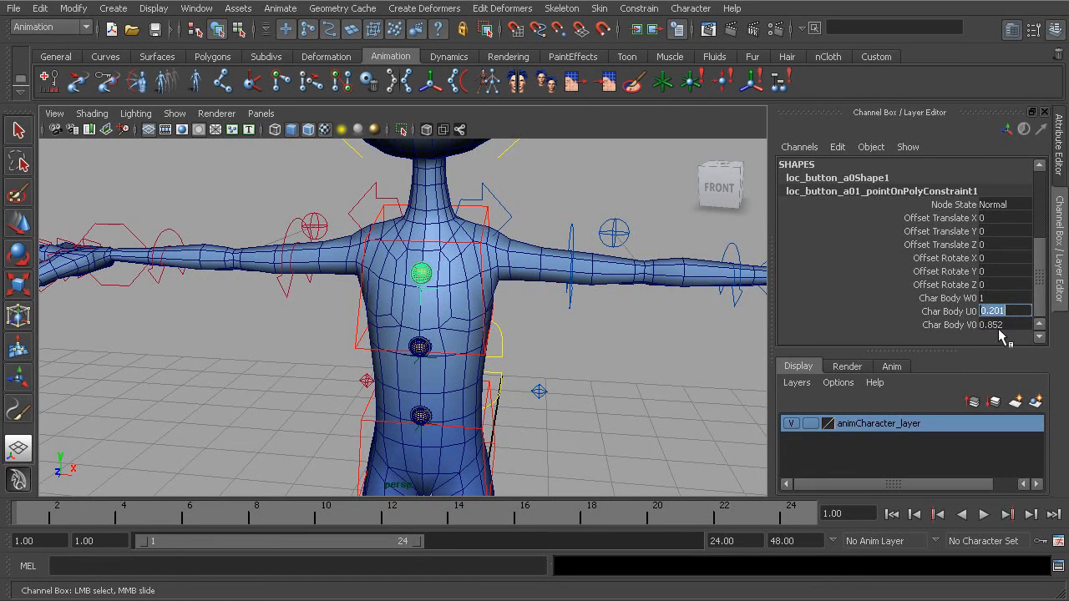
left_click(1001, 328)
Step: Inspect the attached buttons on the character's torso from several angles
middle_click_drag(439, 311, 487, 363, "alt")
left_click_drag(487, 362, 430, 349, "alt")
right_click_drag(430, 349, 513, 370, "alt")
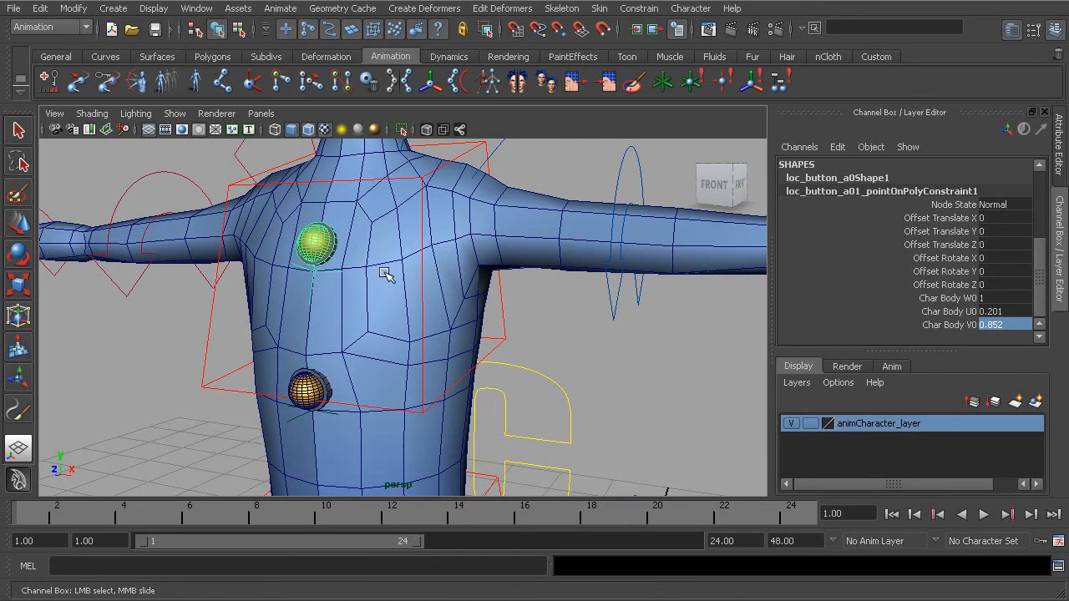
right_click_drag(336, 240, 282, 255, "alt")
middle_click_drag(281, 255, 285, 319, "alt")
left_click_drag(285, 319, 393, 307, "alt")
middle_click_drag(607, 321, 352, 330, "alt")
middle_click_drag(446, 357, 448, 356, "alt")
right_click_drag(449, 356, 337, 311, "alt")
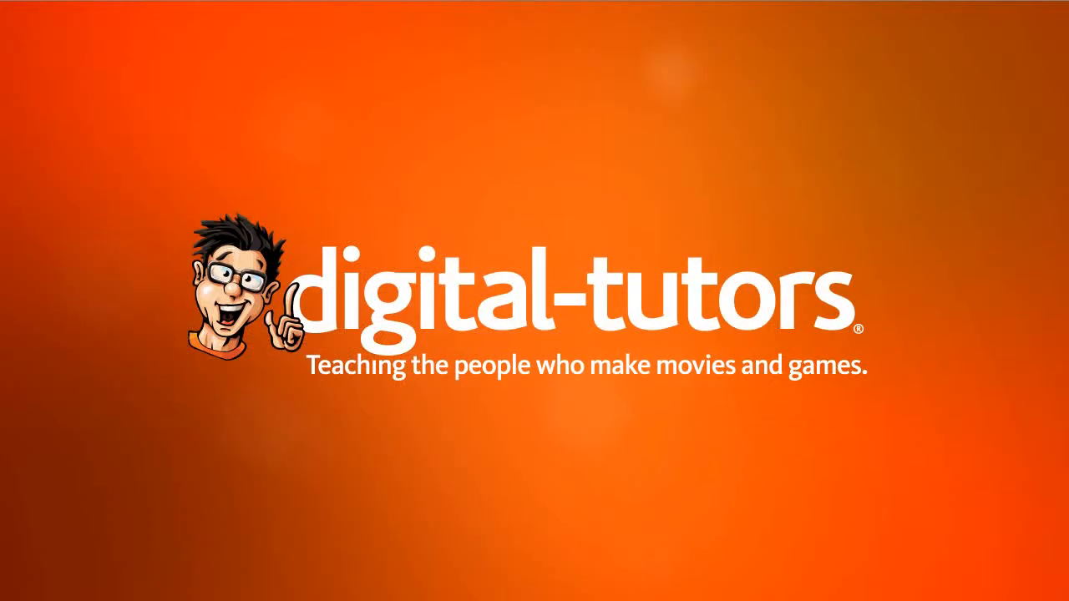